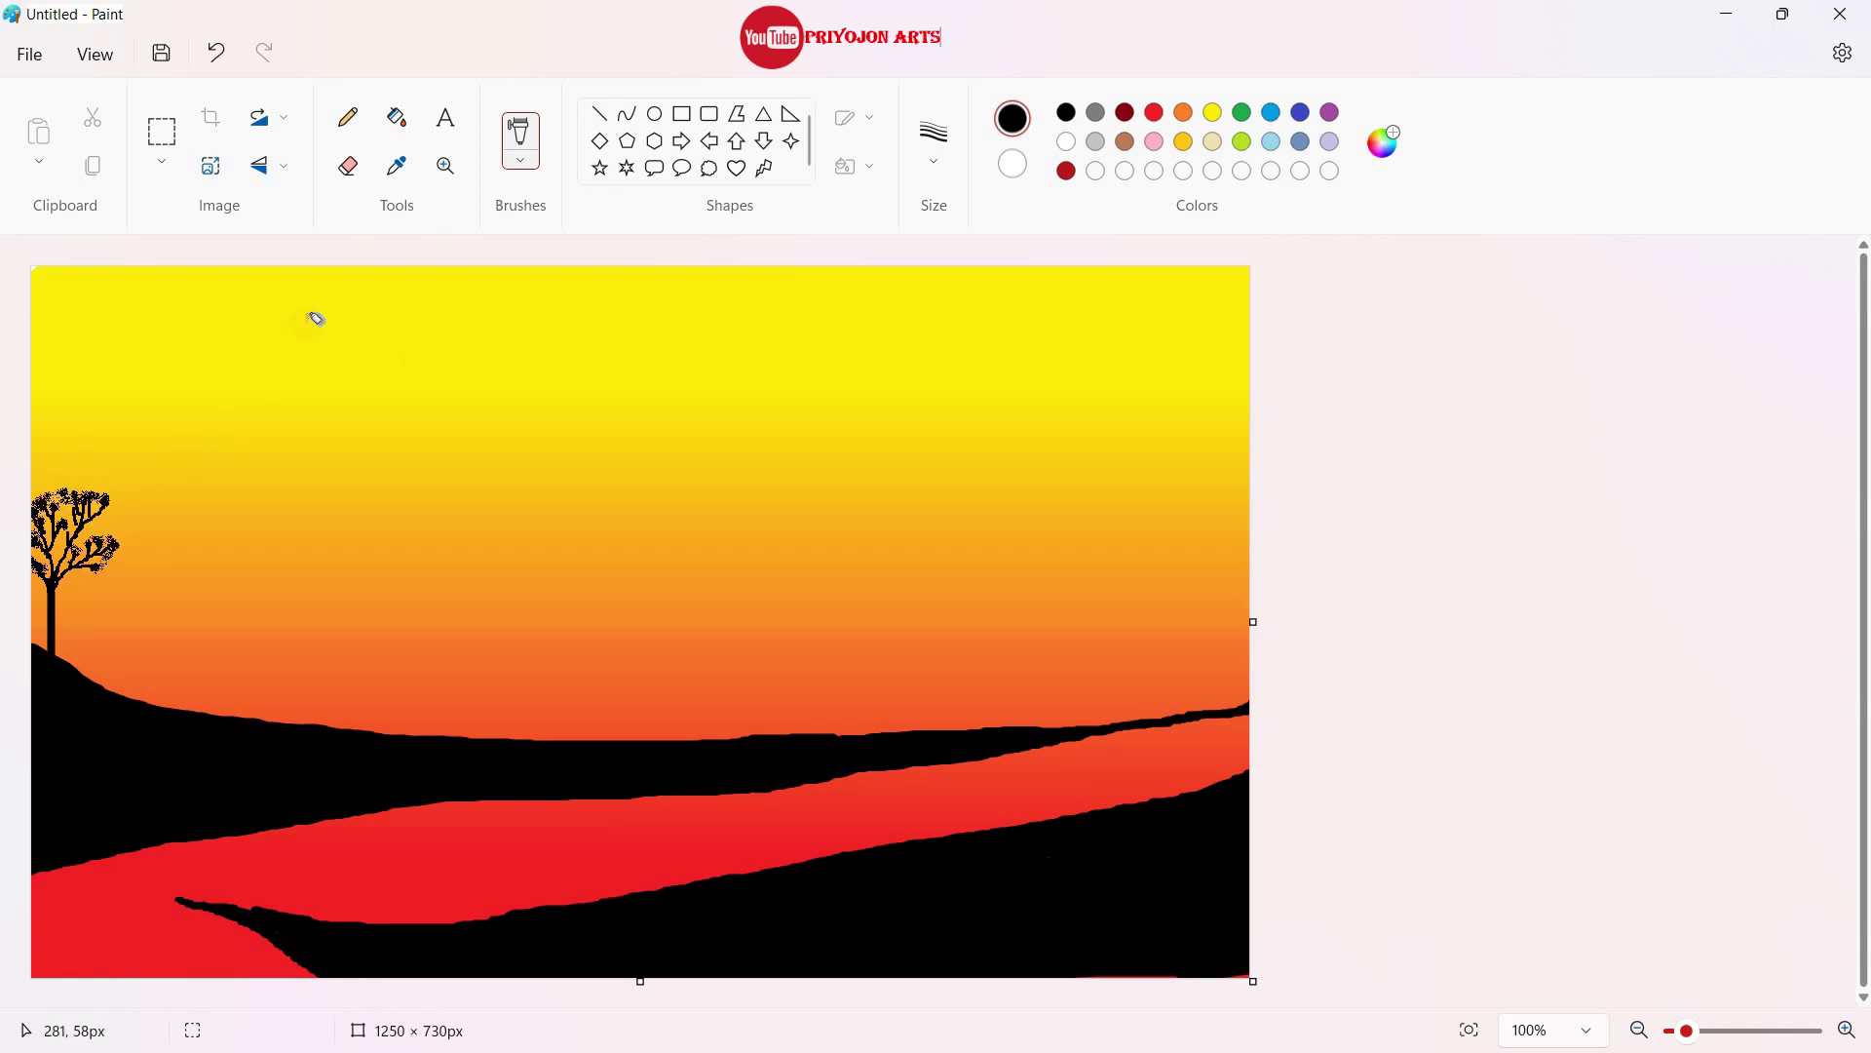
Paint a thick black trunk for a taller second tree right of the small one and draw its main branches with the pencil
drag(263, 513, 262, 728)
drag(269, 513, 296, 504)
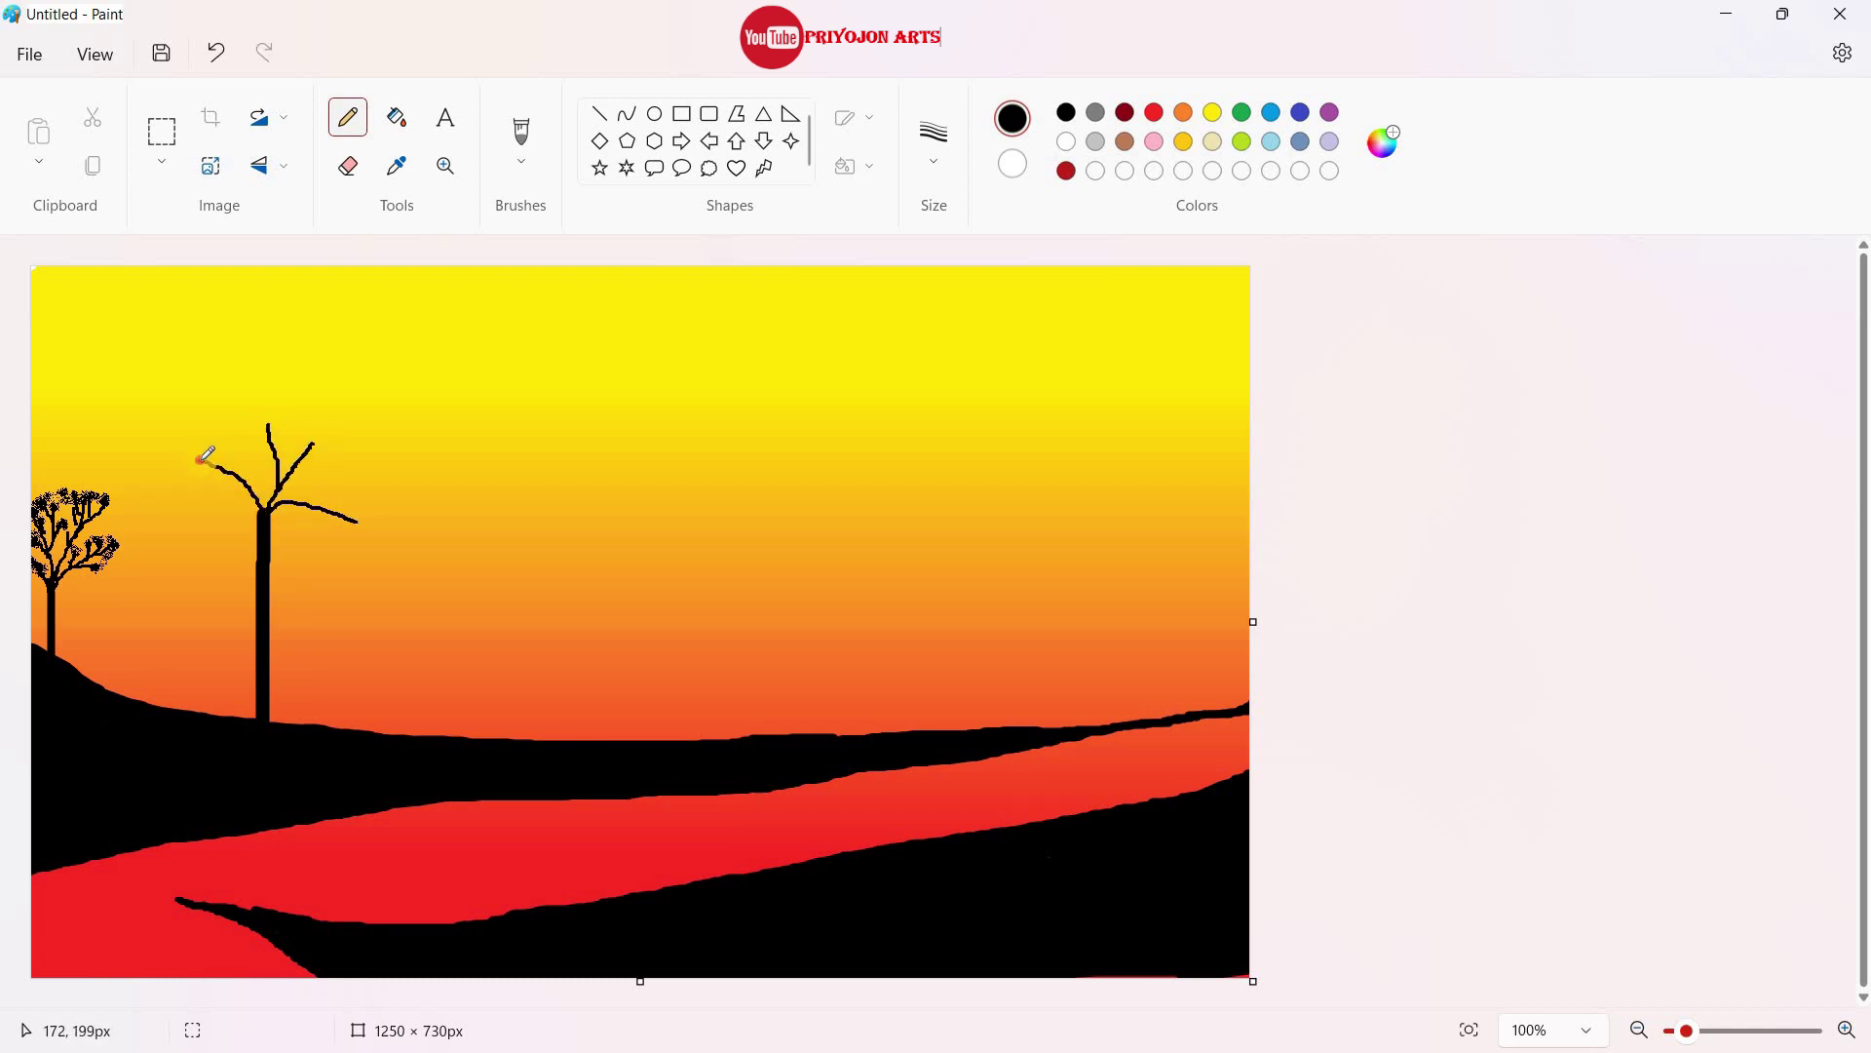
drag(259, 503, 234, 435)
Fill out the taller tree's crown with thinner black twigs forking off each main branch on all sides
click(933, 147)
click(927, 259)
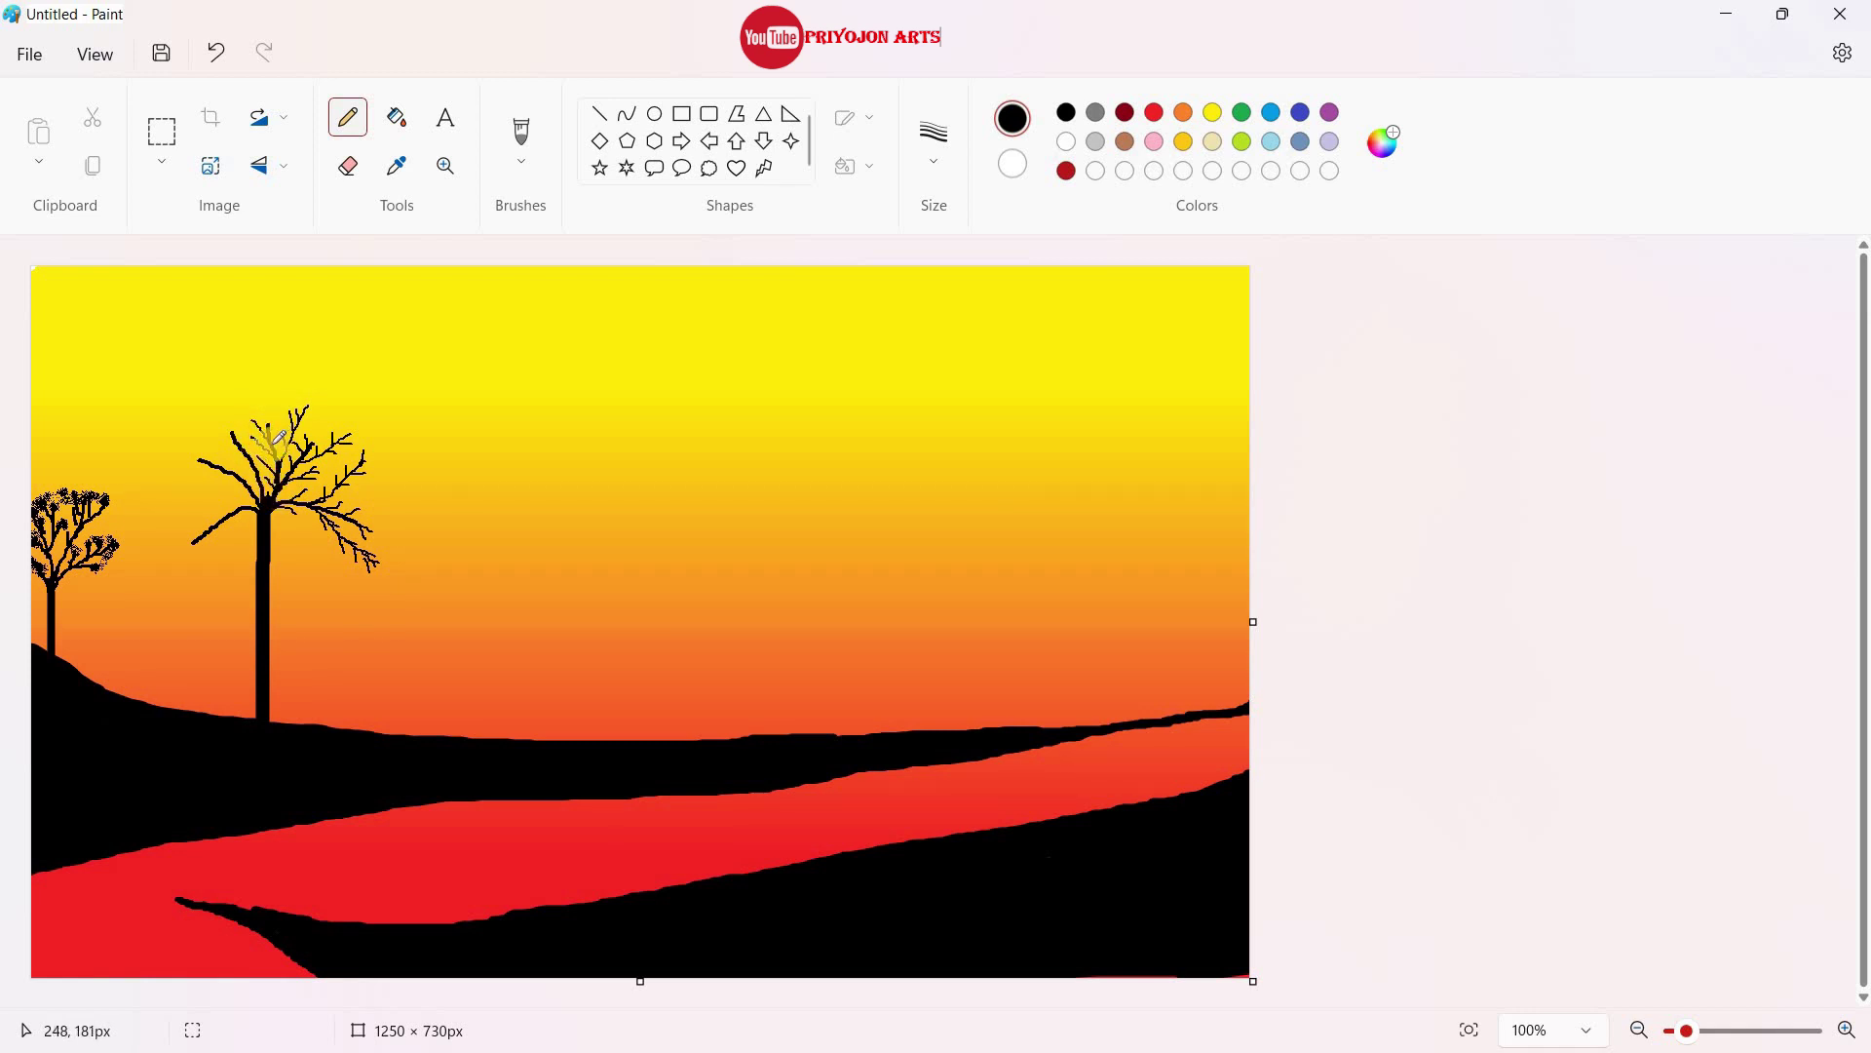
key(ctrl+z)
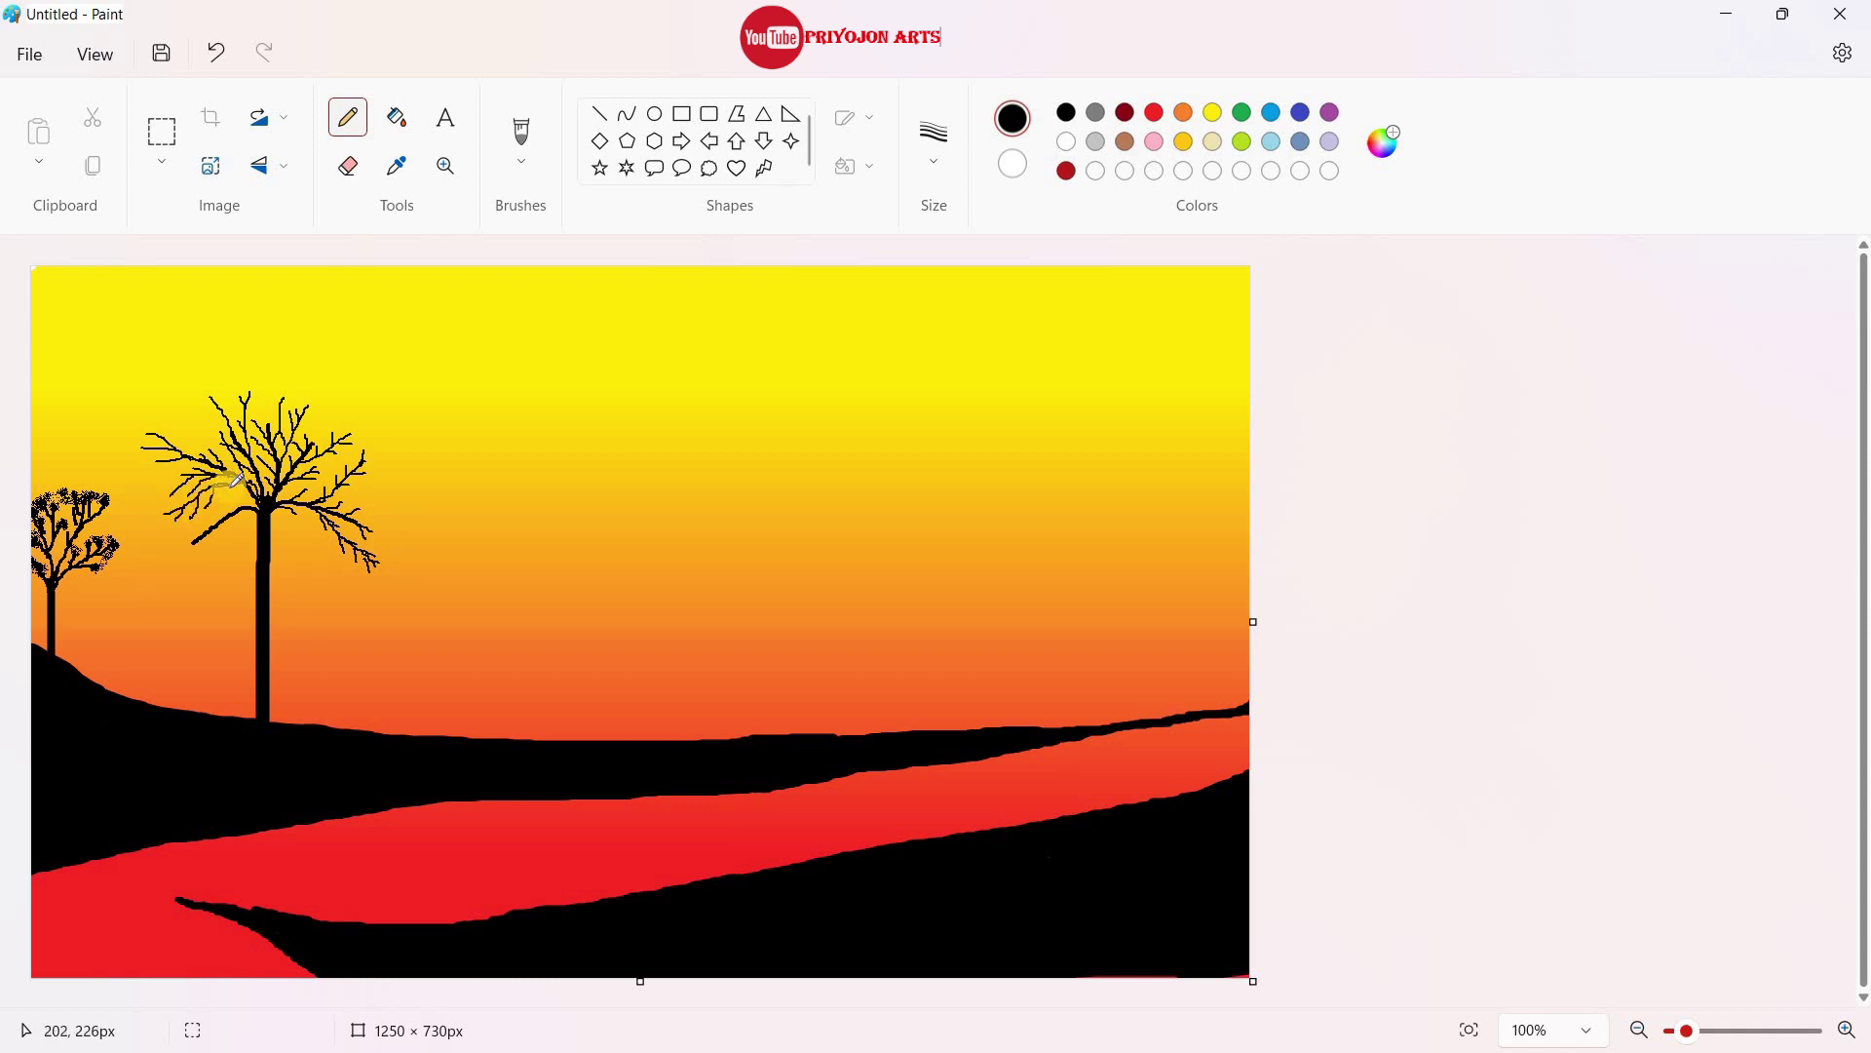
mouse_move(212, 481)
mouse_down()
mouse_move(237, 484)
mouse_move(232, 562)
mouse_move(221, 548)
mouse_up()
drag(205, 536, 196, 567)
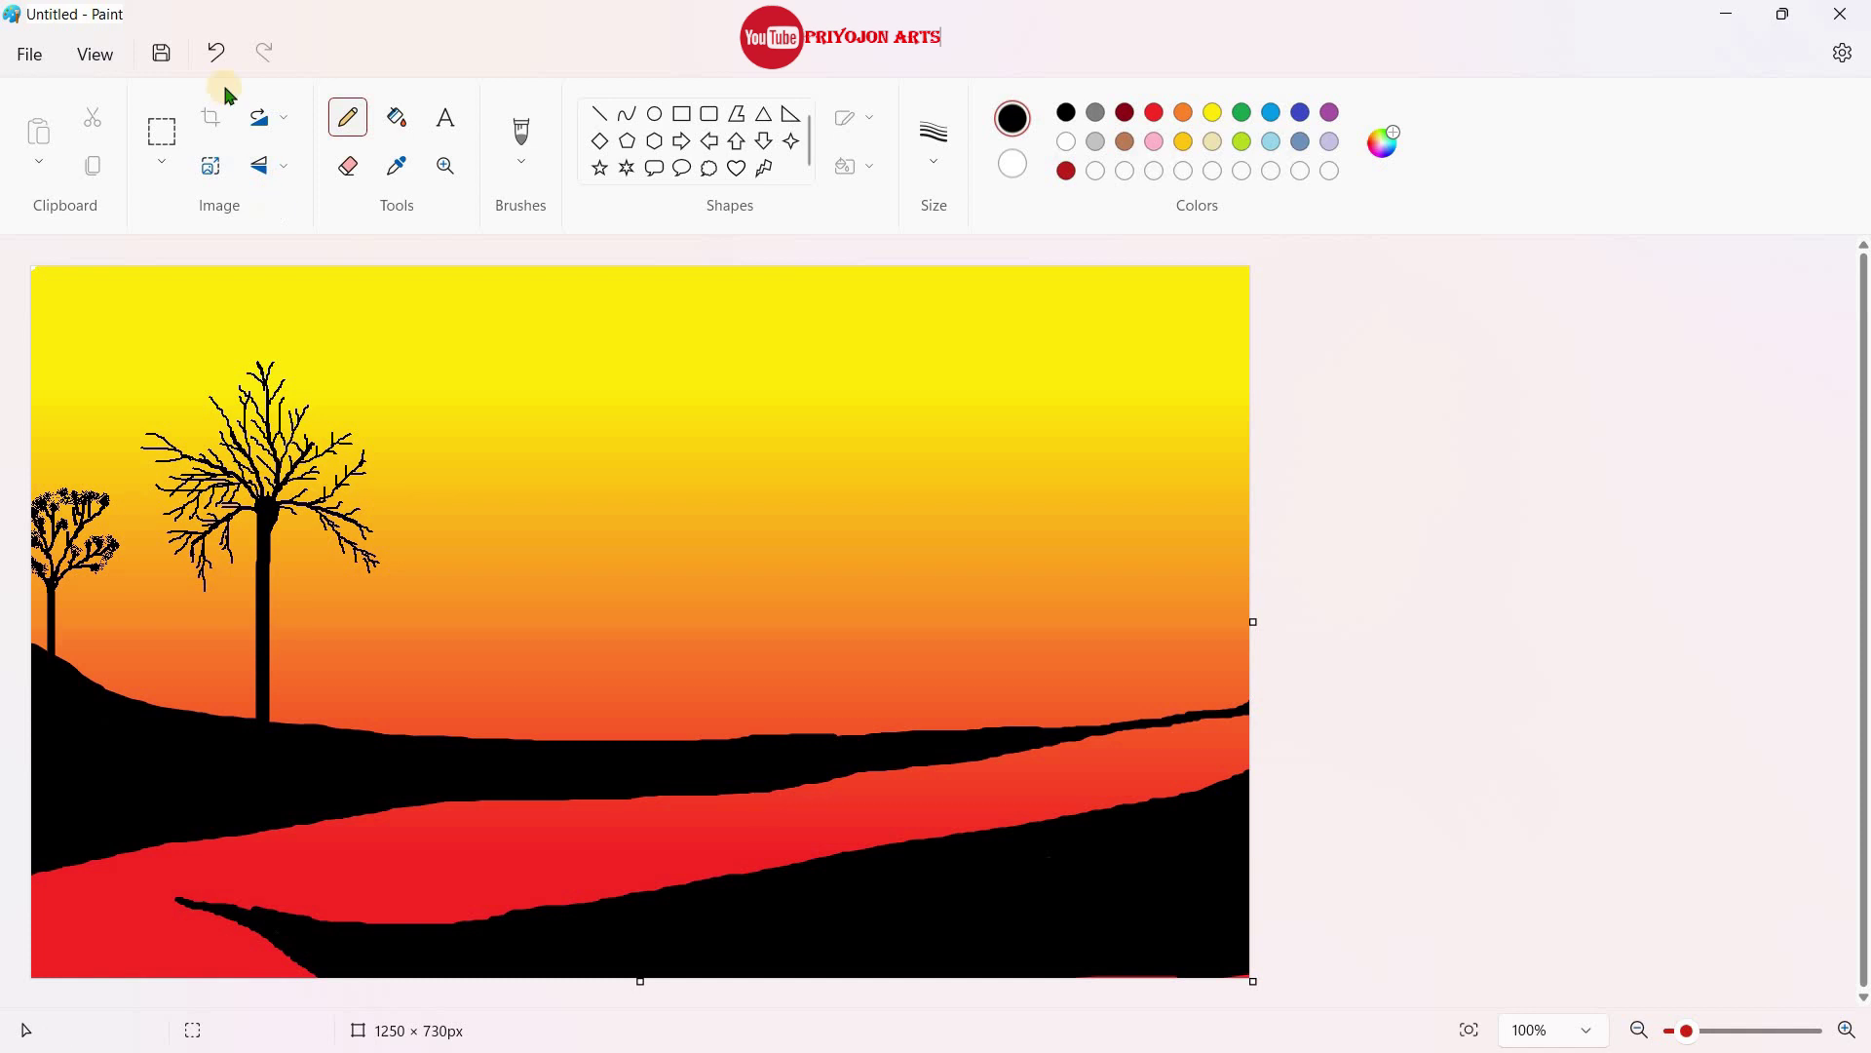
Mound black ground around the taller tree's base and draw fine grass blades along the left hillside
drag(275, 718, 177, 708)
key(ctrl+z)
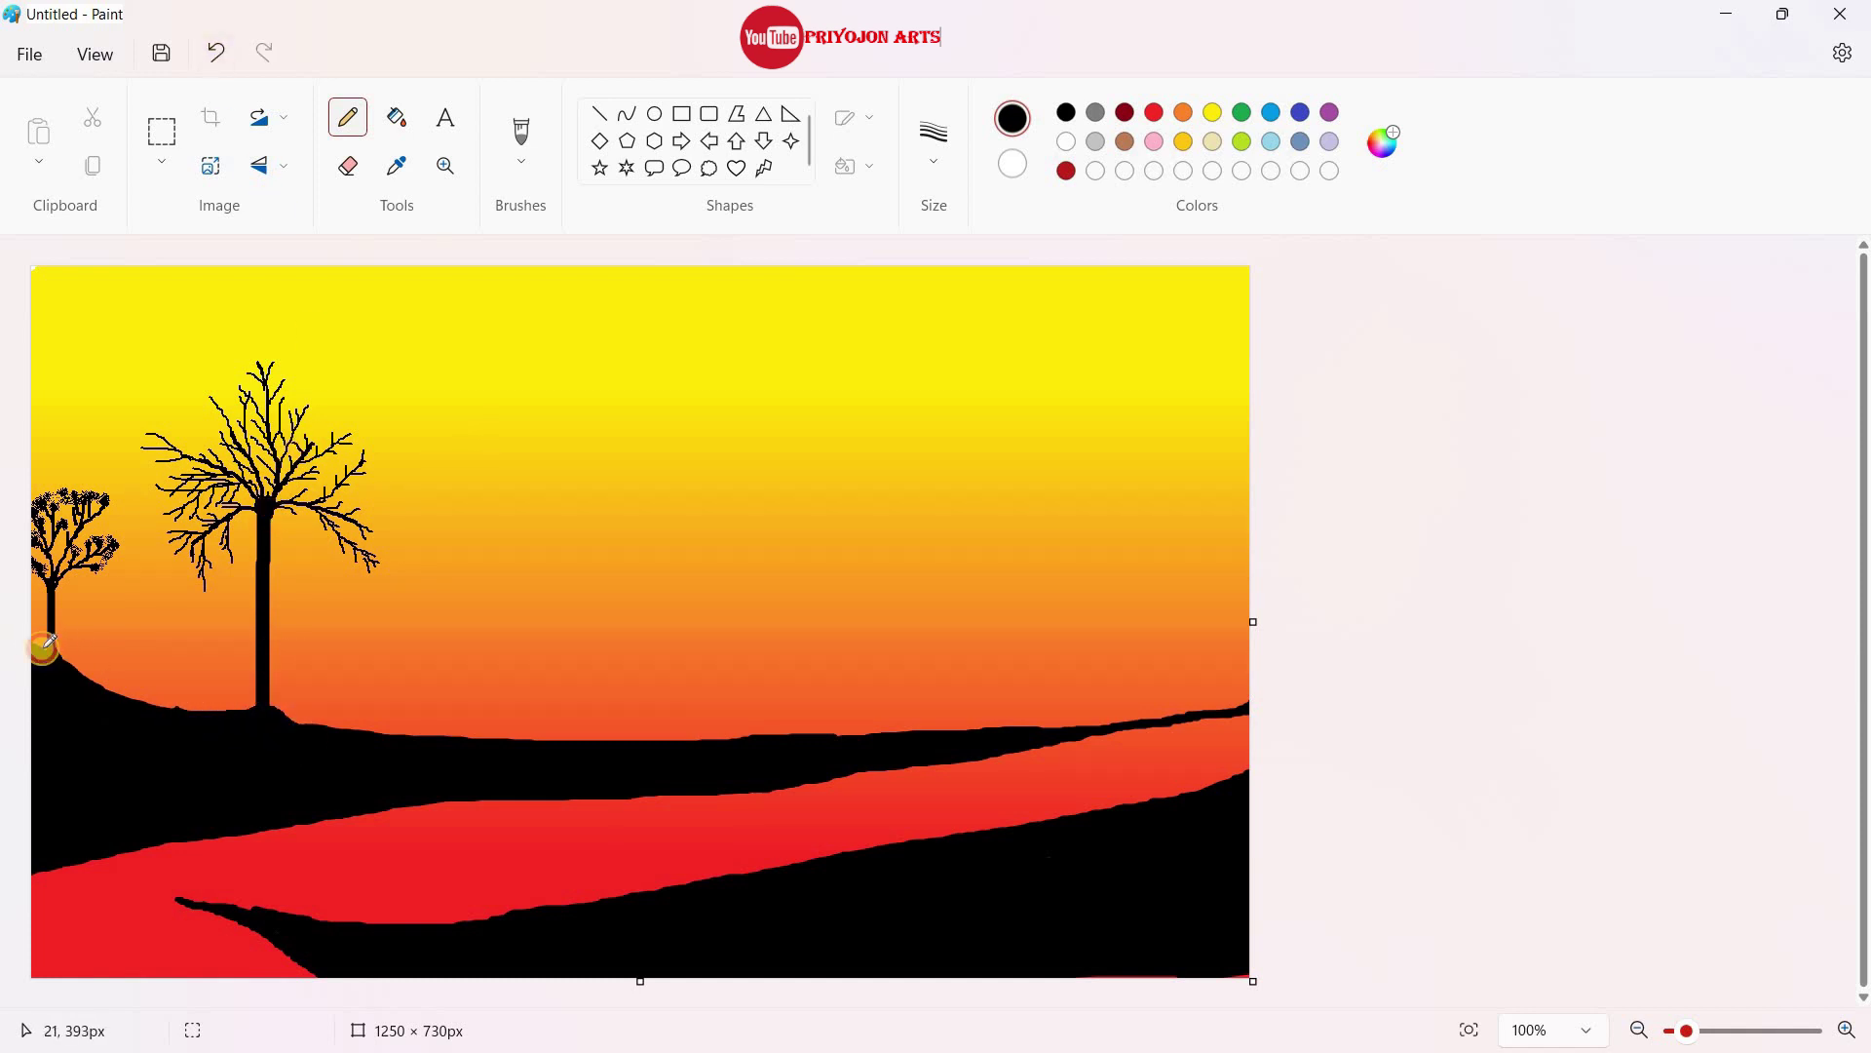
click(521, 156)
click(553, 316)
mouse_move(79, 648)
mouse_down()
mouse_move(155, 702)
mouse_move(401, 733)
mouse_up()
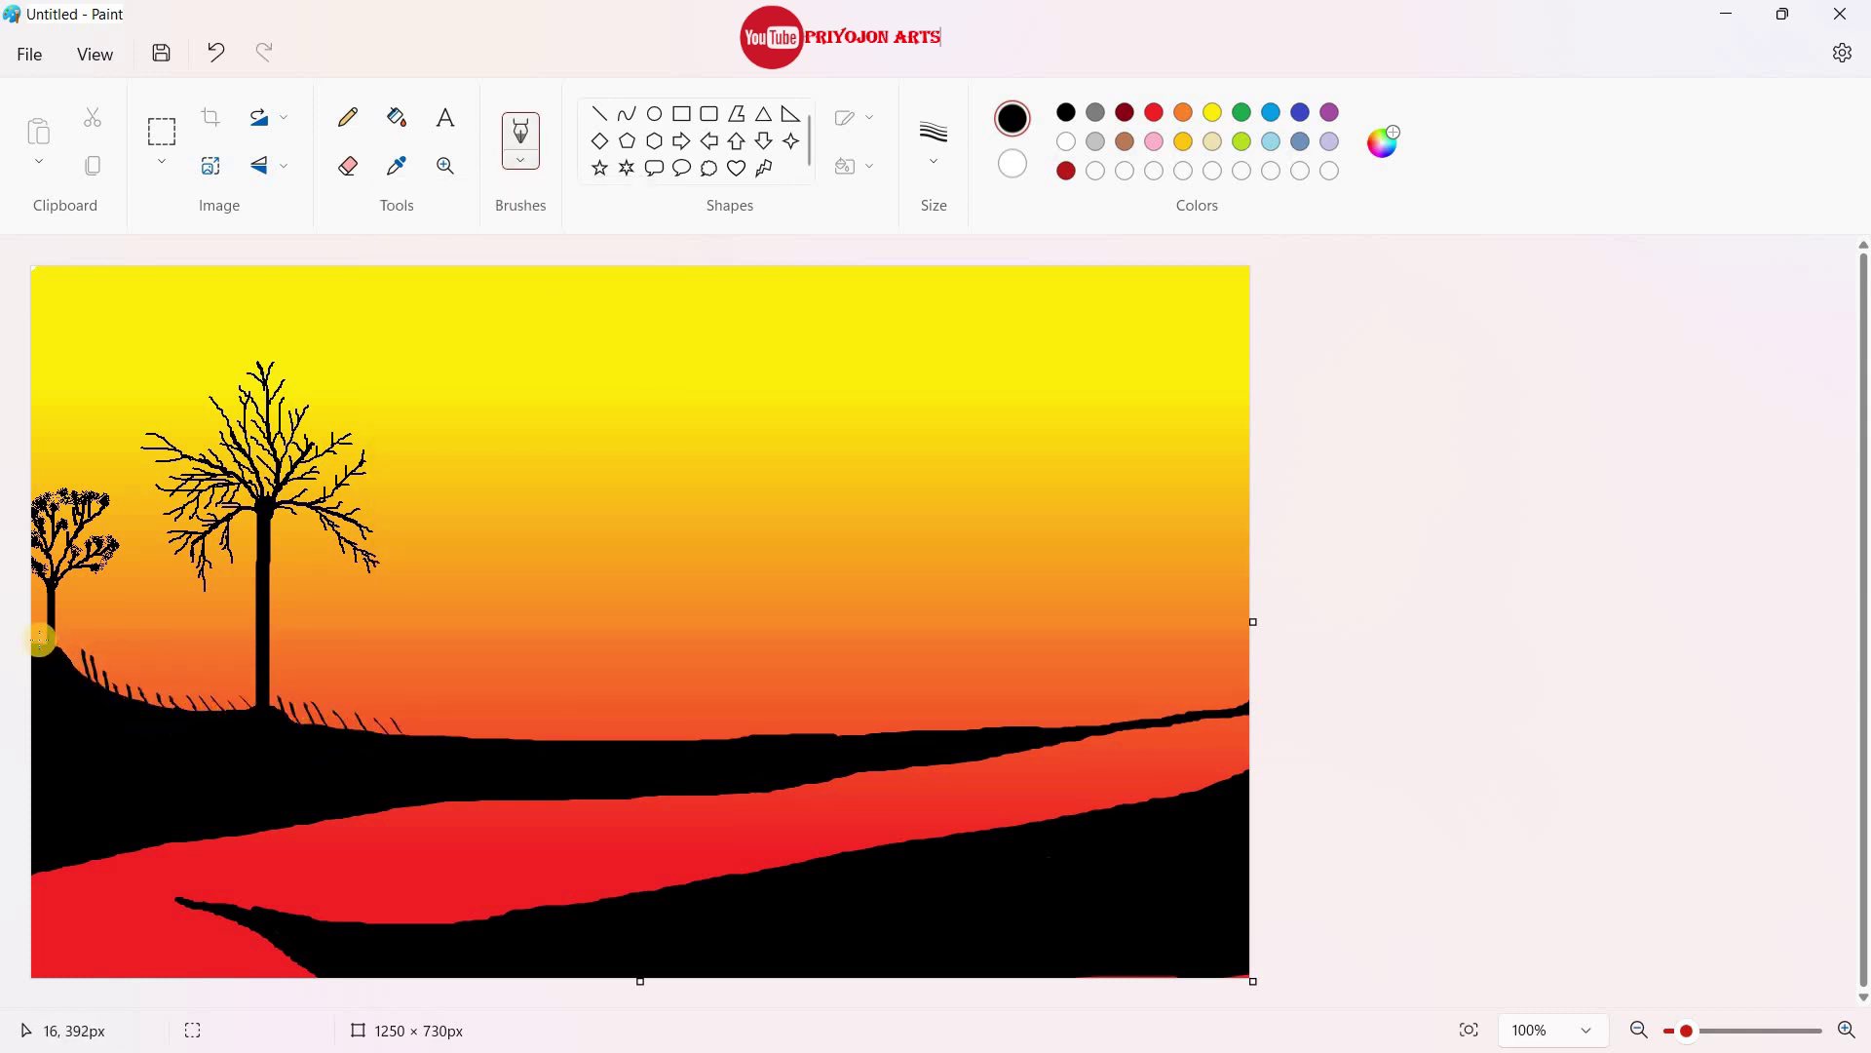
click(347, 117)
mouse_move(112, 667)
mouse_down()
mouse_move(161, 731)
mouse_move(313, 735)
mouse_move(338, 702)
mouse_move(395, 721)
mouse_up()
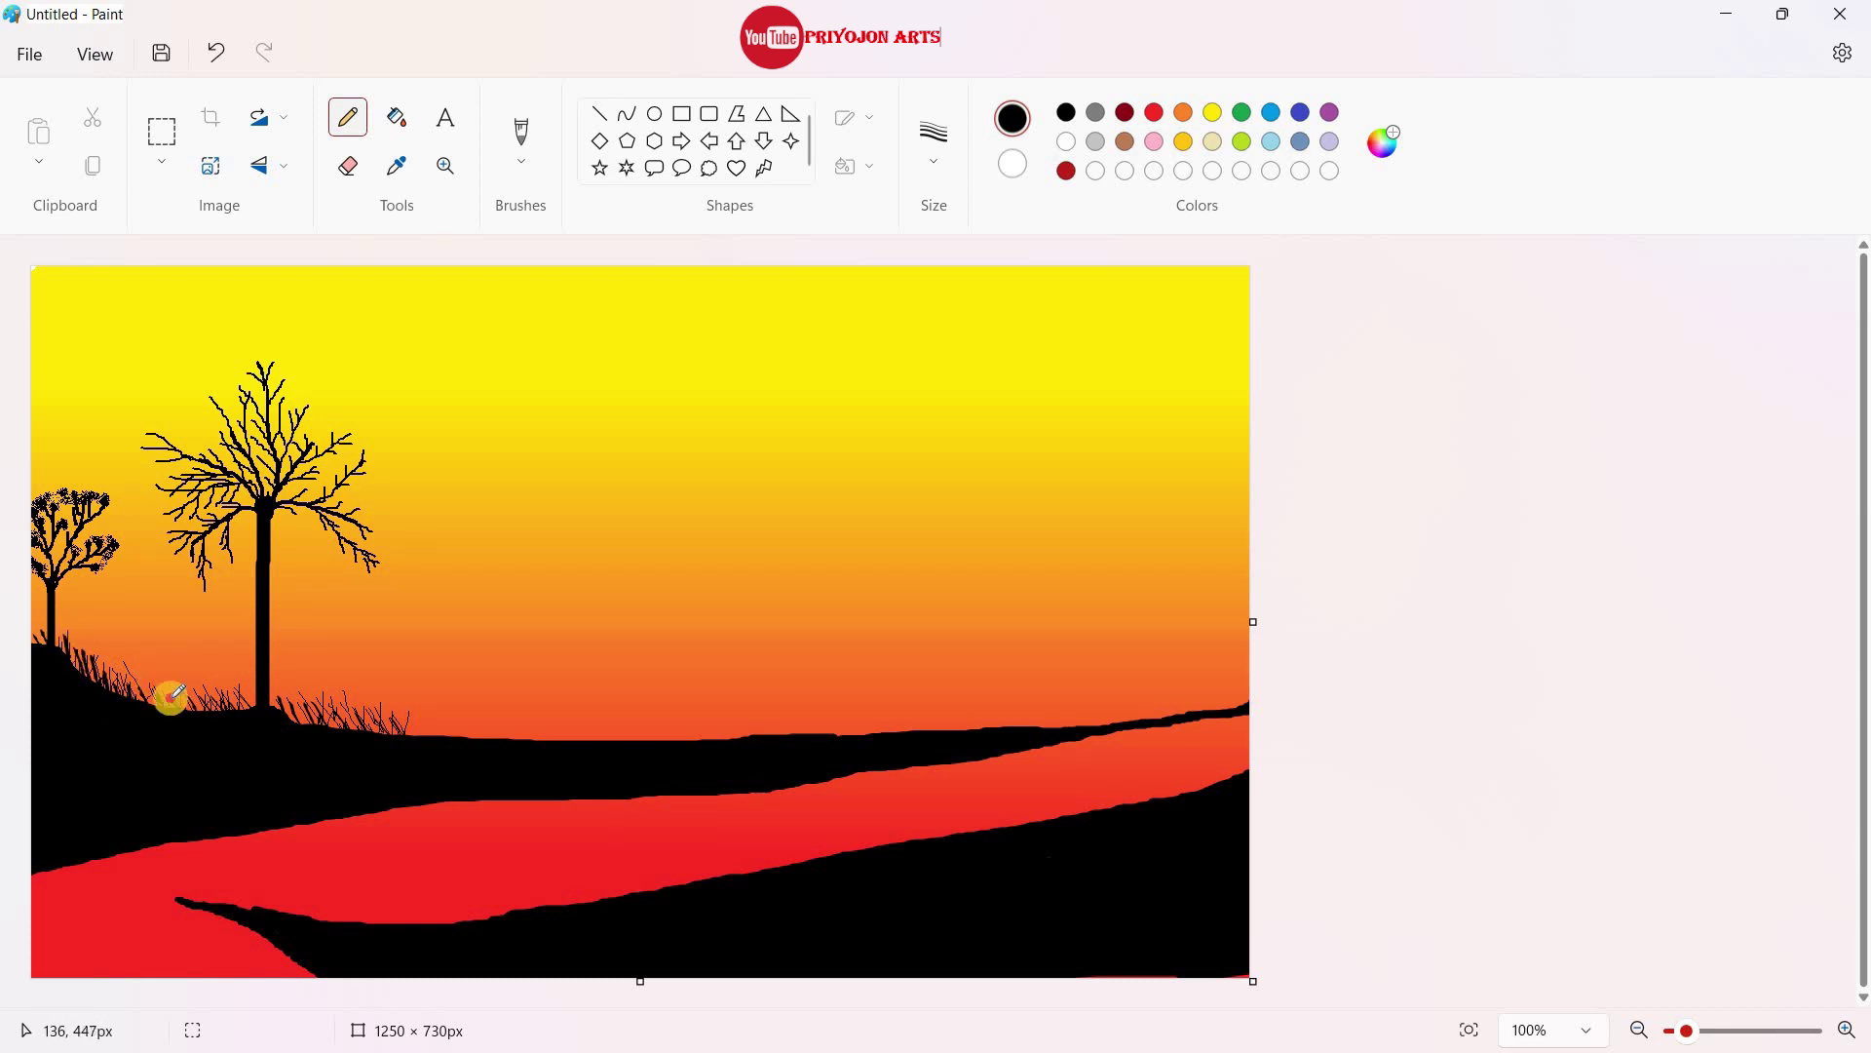
Paint rough black grass along the top edge of the far riverbank, from the taller tree toward the right, with a thick textured brush
click(521, 146)
click(535, 400)
click(936, 146)
click(935, 142)
click(936, 141)
click(934, 380)
mouse_move(42, 658)
mouse_down()
mouse_move(172, 709)
mouse_move(393, 731)
mouse_up()
click(215, 54)
mouse_move(267, 706)
mouse_down()
mouse_move(322, 731)
mouse_move(293, 722)
mouse_move(576, 740)
mouse_move(1048, 729)
mouse_up()
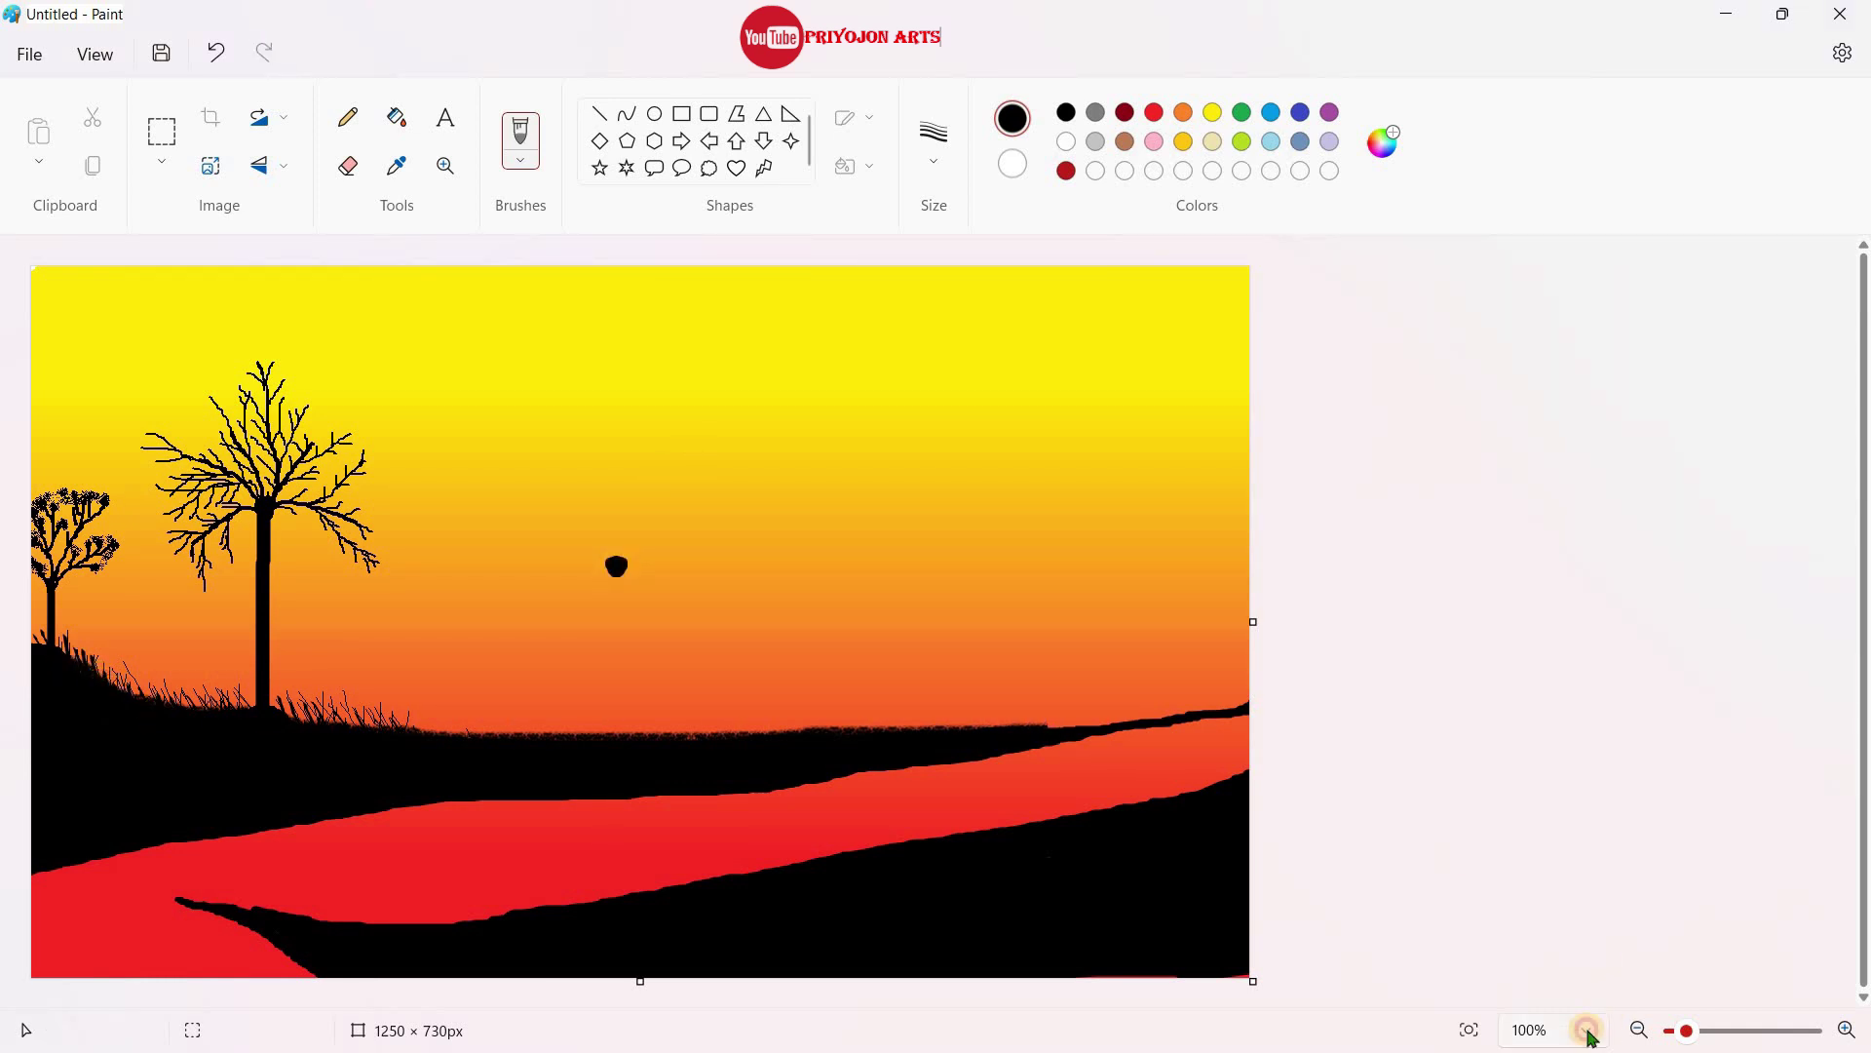
Zoom to 200% and paint the black torso and rear leg of a standing figure on the bank below the head blob
click(1586, 1031)
click(1582, 570)
mouse_move(544, 496)
mouse_down()
mouse_move(498, 545)
mouse_move(536, 494)
mouse_move(572, 531)
mouse_move(546, 508)
mouse_move(507, 546)
mouse_move(509, 624)
mouse_move(583, 633)
mouse_move(563, 532)
mouse_move(551, 599)
mouse_move(528, 578)
mouse_move(519, 621)
mouse_move(550, 617)
mouse_move(525, 561)
mouse_move(513, 628)
mouse_move(531, 780)
mouse_up()
click(934, 146)
click(906, 313)
key(ctrl+z)
mouse_move(543, 643)
mouse_down()
mouse_move(543, 769)
mouse_move(570, 777)
mouse_move(536, 740)
mouse_move(535, 676)
mouse_move(535, 731)
mouse_up()
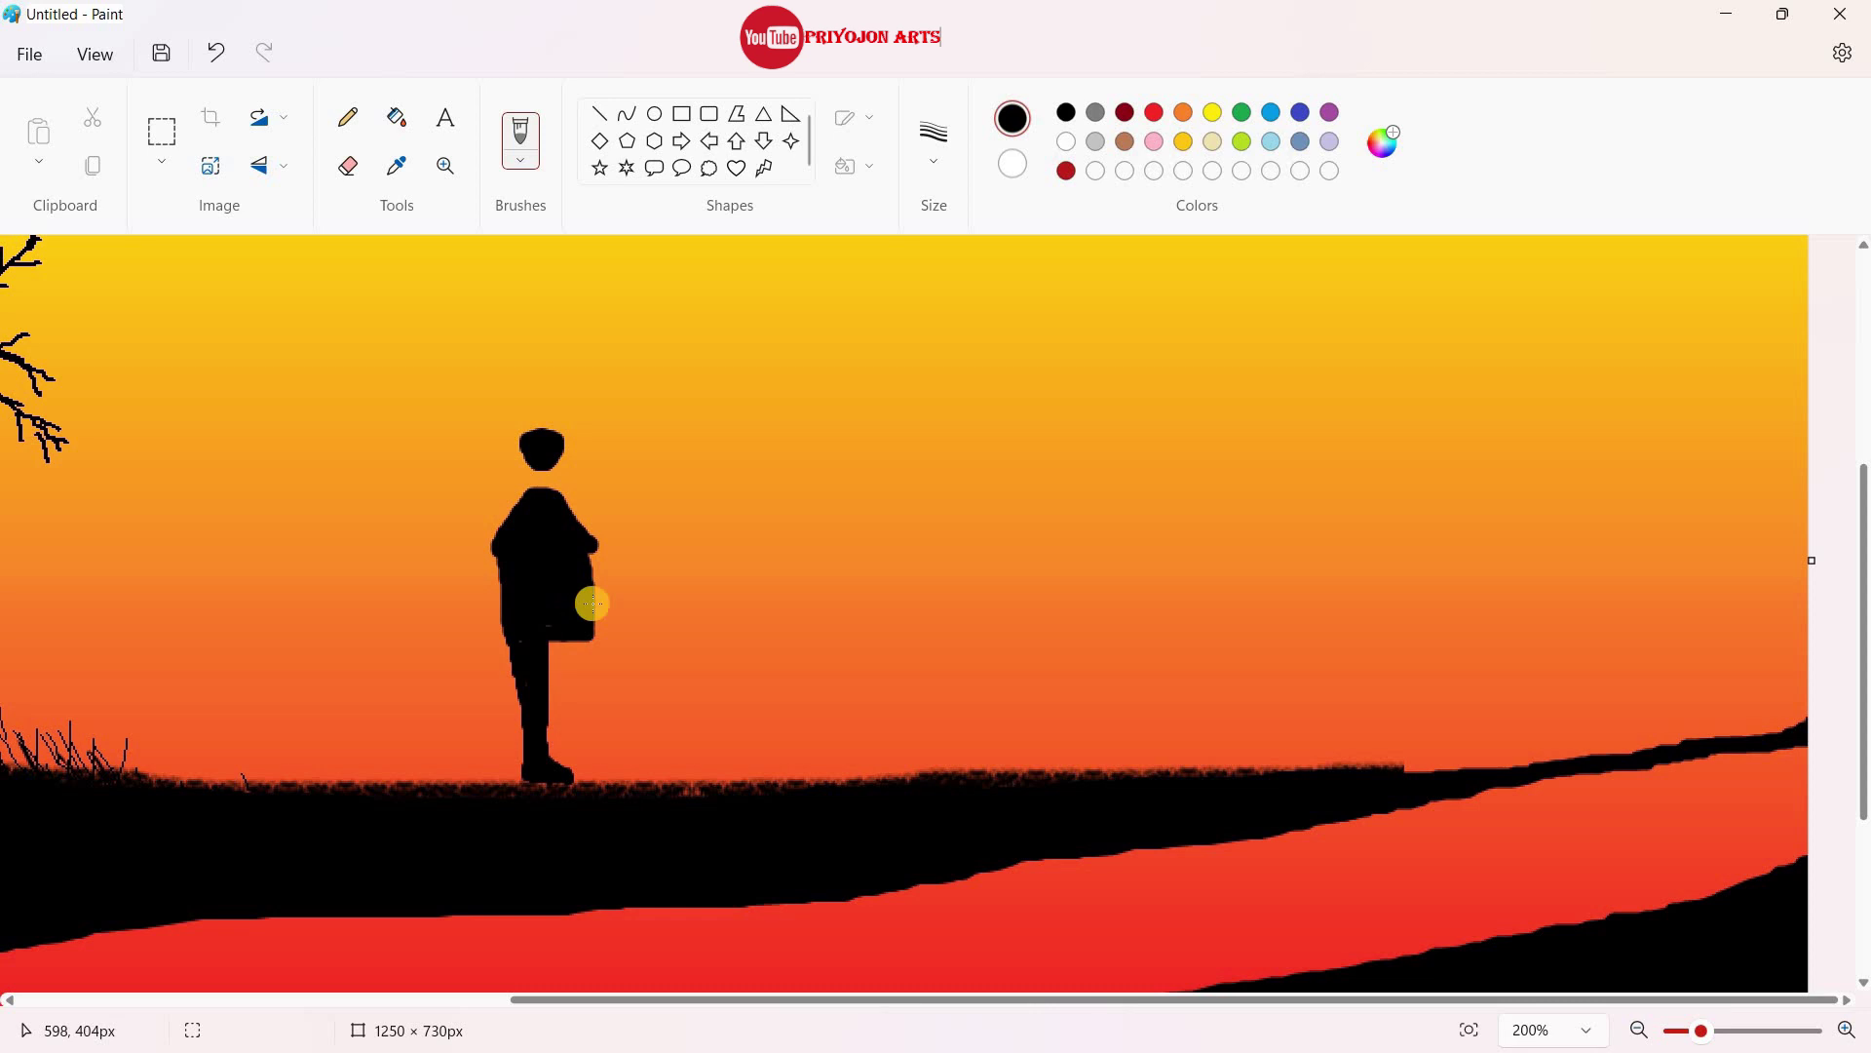
Paint the figure's stepping front leg with its foot, then add the neck and round out the head
mouse_move(589, 634)
mouse_down()
mouse_move(611, 731)
mouse_move(658, 774)
mouse_up()
mouse_move(568, 642)
mouse_down()
mouse_move(608, 764)
mouse_move(627, 778)
mouse_move(573, 648)
mouse_move(616, 757)
mouse_move(652, 778)
mouse_up()
drag(544, 630, 638, 774)
drag(543, 486, 535, 430)
mouse_move(541, 472)
mouse_down()
mouse_move(531, 422)
mouse_move(564, 441)
mouse_move(550, 467)
mouse_move(546, 424)
mouse_move(570, 437)
mouse_move(555, 493)
mouse_move(526, 442)
mouse_move(534, 483)
mouse_move(490, 546)
mouse_move(512, 609)
mouse_move(483, 561)
mouse_move(524, 488)
mouse_move(469, 566)
mouse_move(538, 494)
mouse_up()
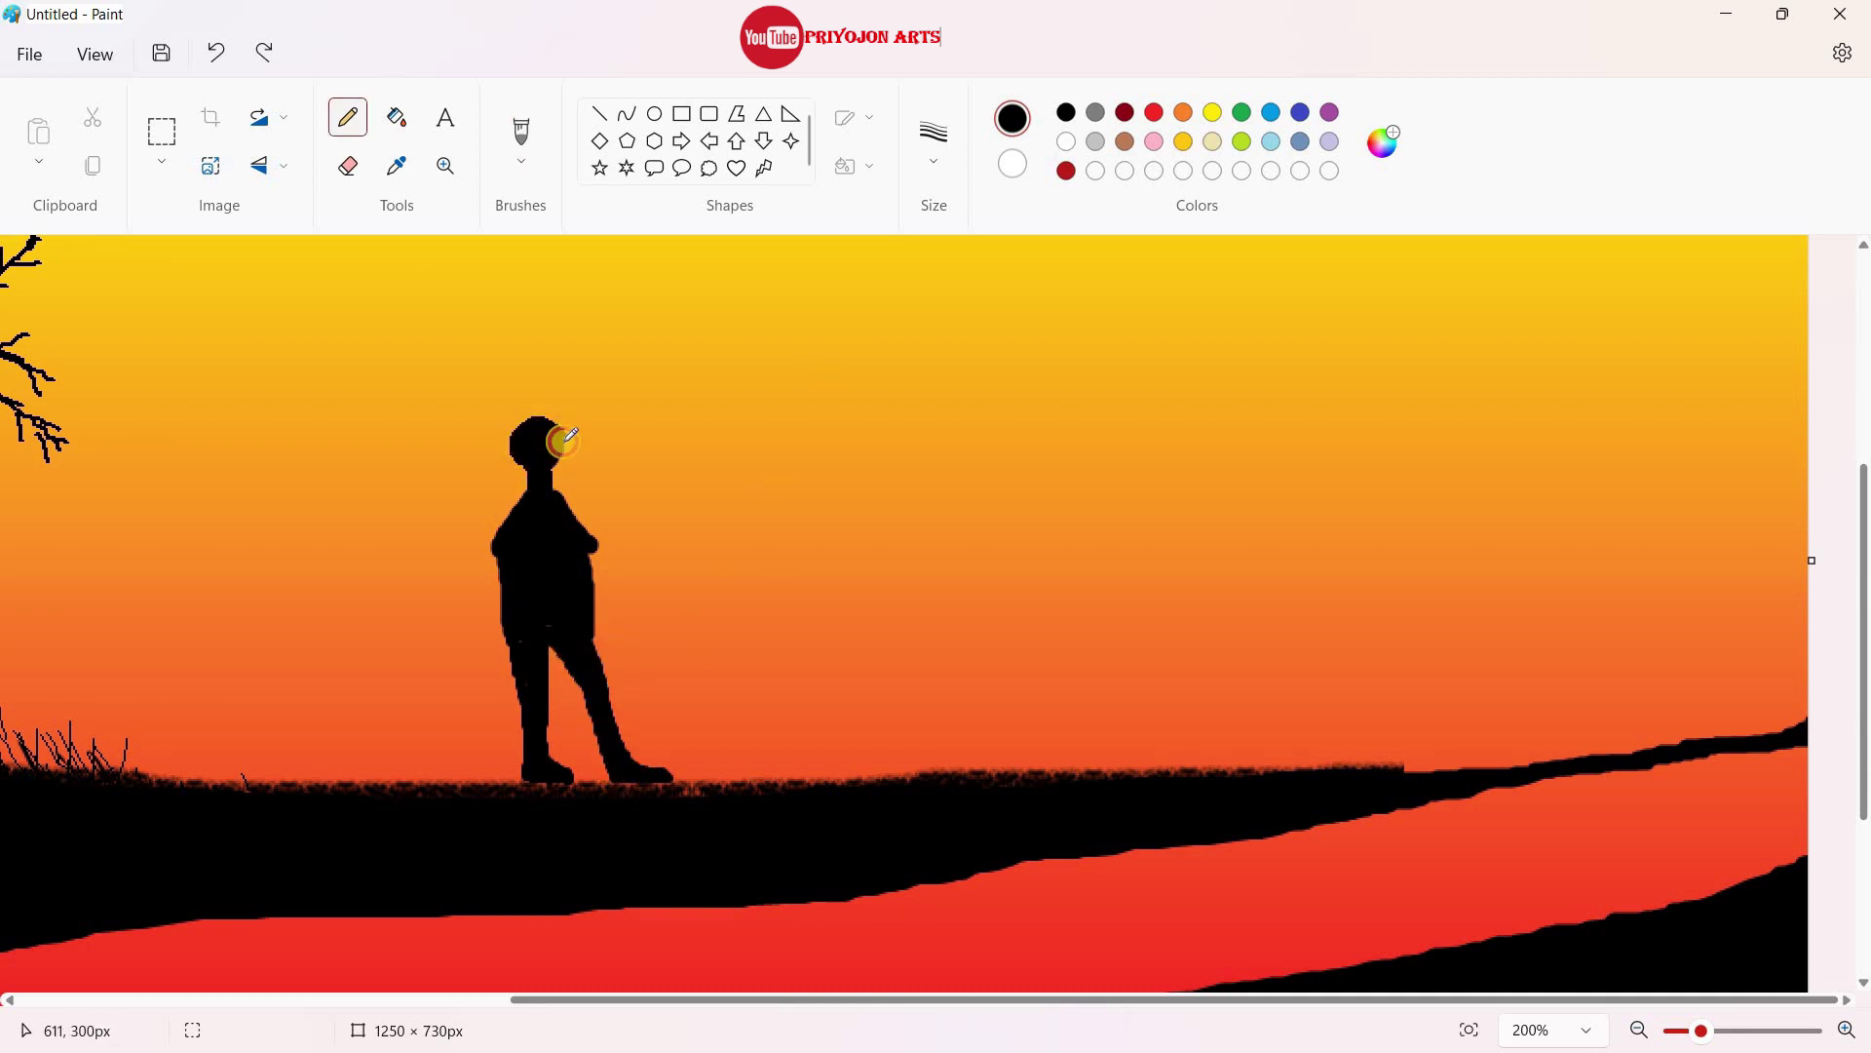
Refine the figure's silhouette with a thin pencil and draw an upward-arched carrying pole across the shoulders with the Curve tool
click(931, 156)
click(926, 260)
click(212, 53)
click(627, 113)
drag(323, 484, 754, 487)
drag(471, 490, 594, 491)
click(624, 255)
Paint the figure's front arm bent up to grip the pole and fill in a draped cloth over the legs
click(521, 137)
key(ctrl+z)
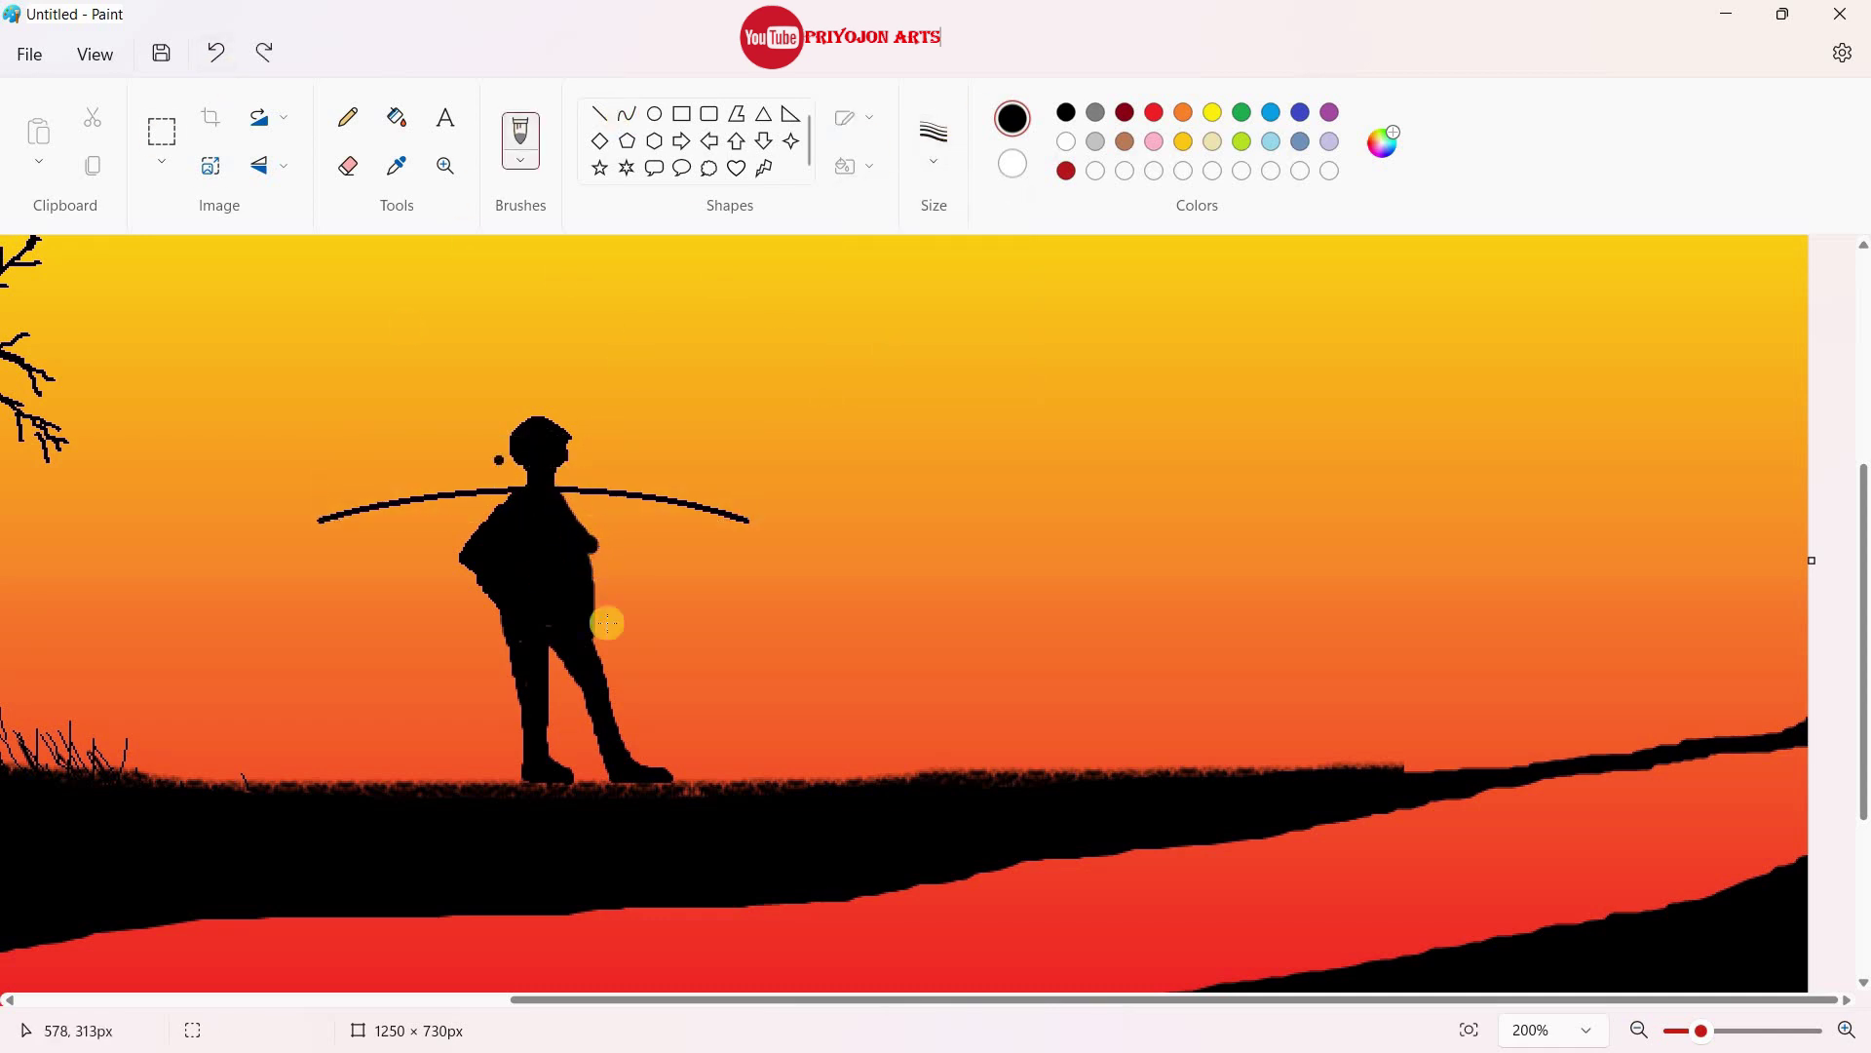
mouse_move(618, 567)
mouse_down()
mouse_move(660, 502)
mouse_move(599, 548)
mouse_move(564, 500)
mouse_move(613, 553)
mouse_move(662, 506)
mouse_up()
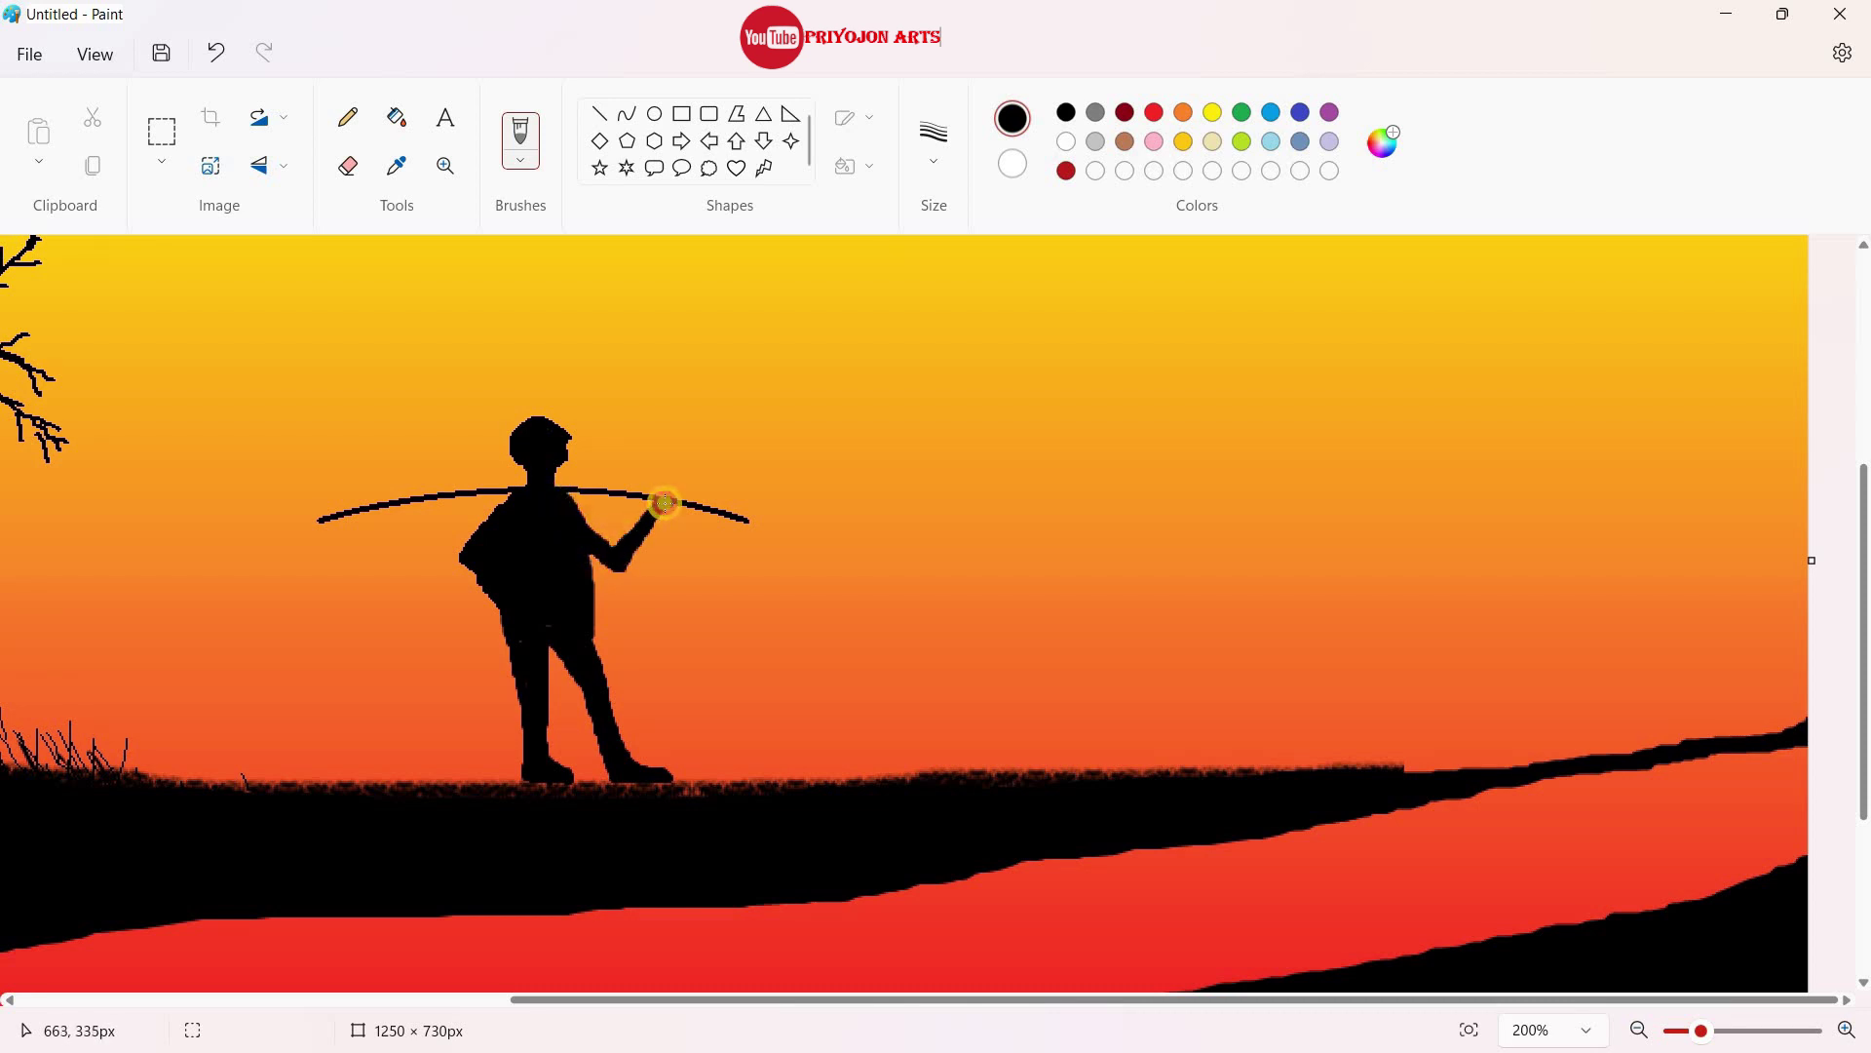
key(ctrl+z)
scroll(708, 490, down, 1)
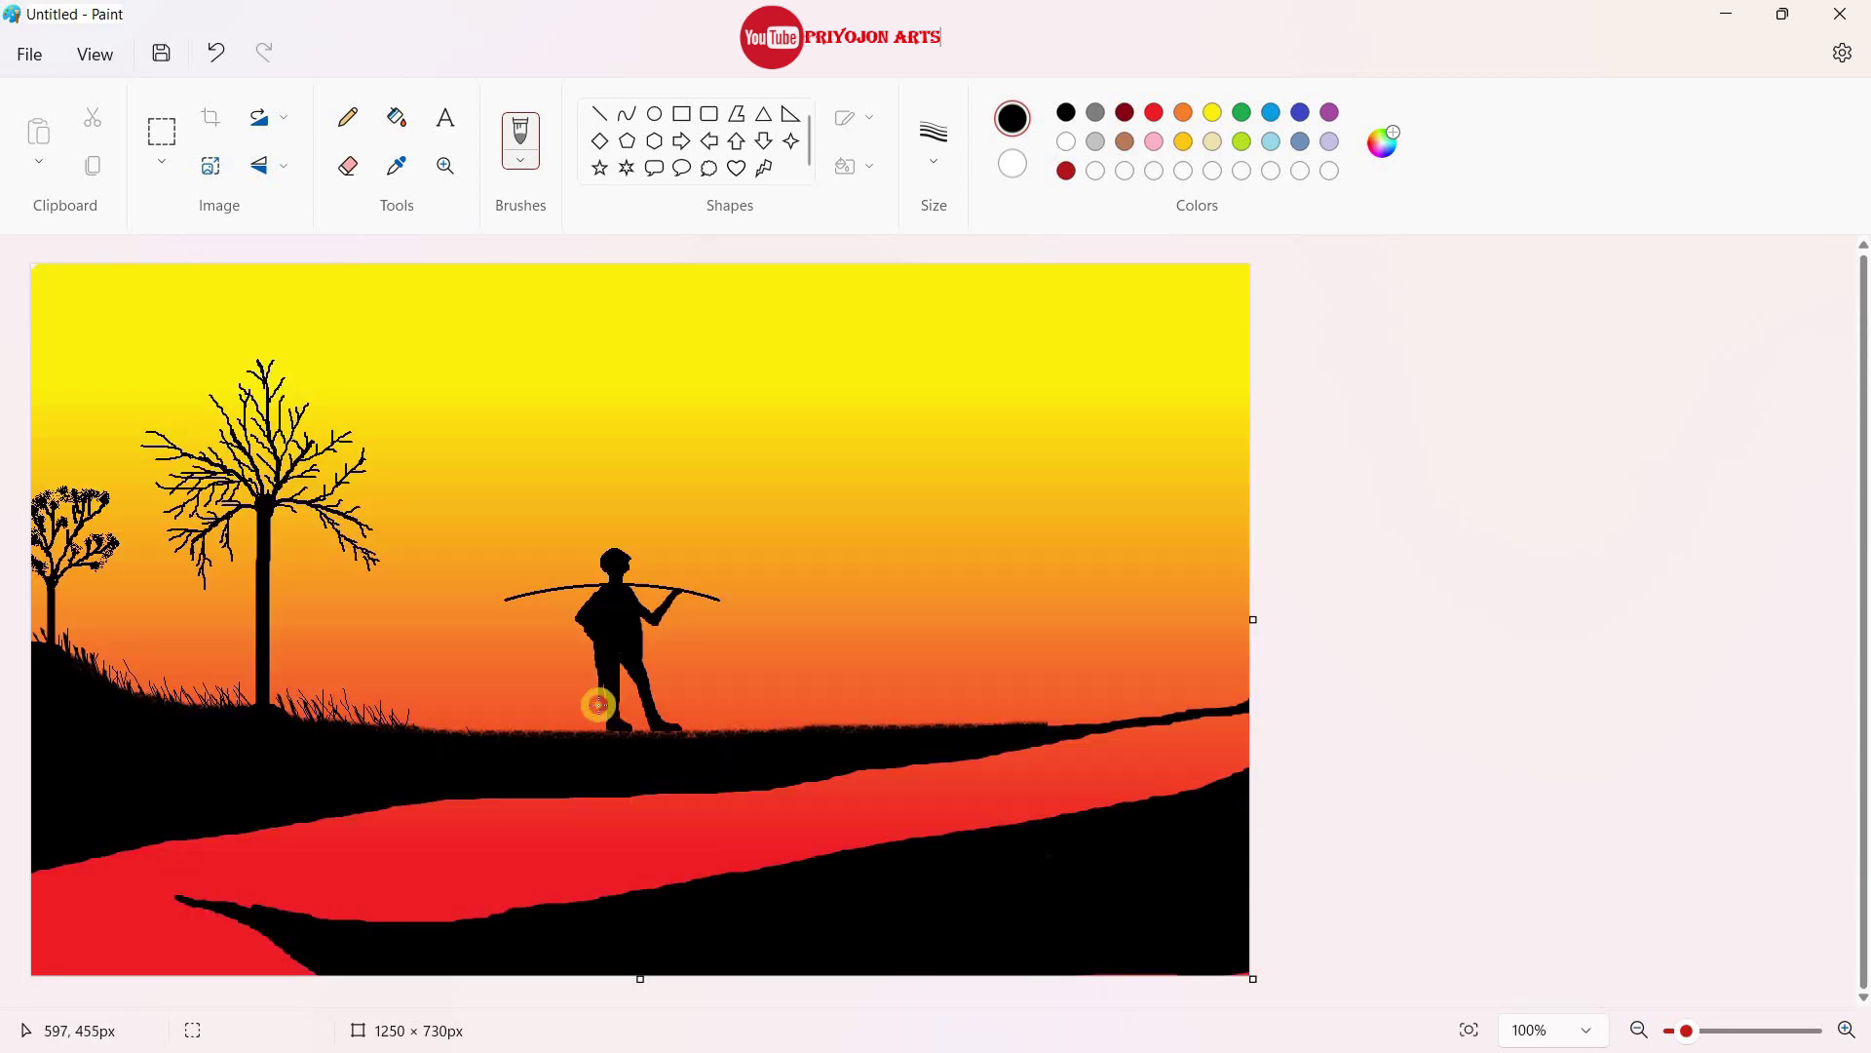
click(217, 52)
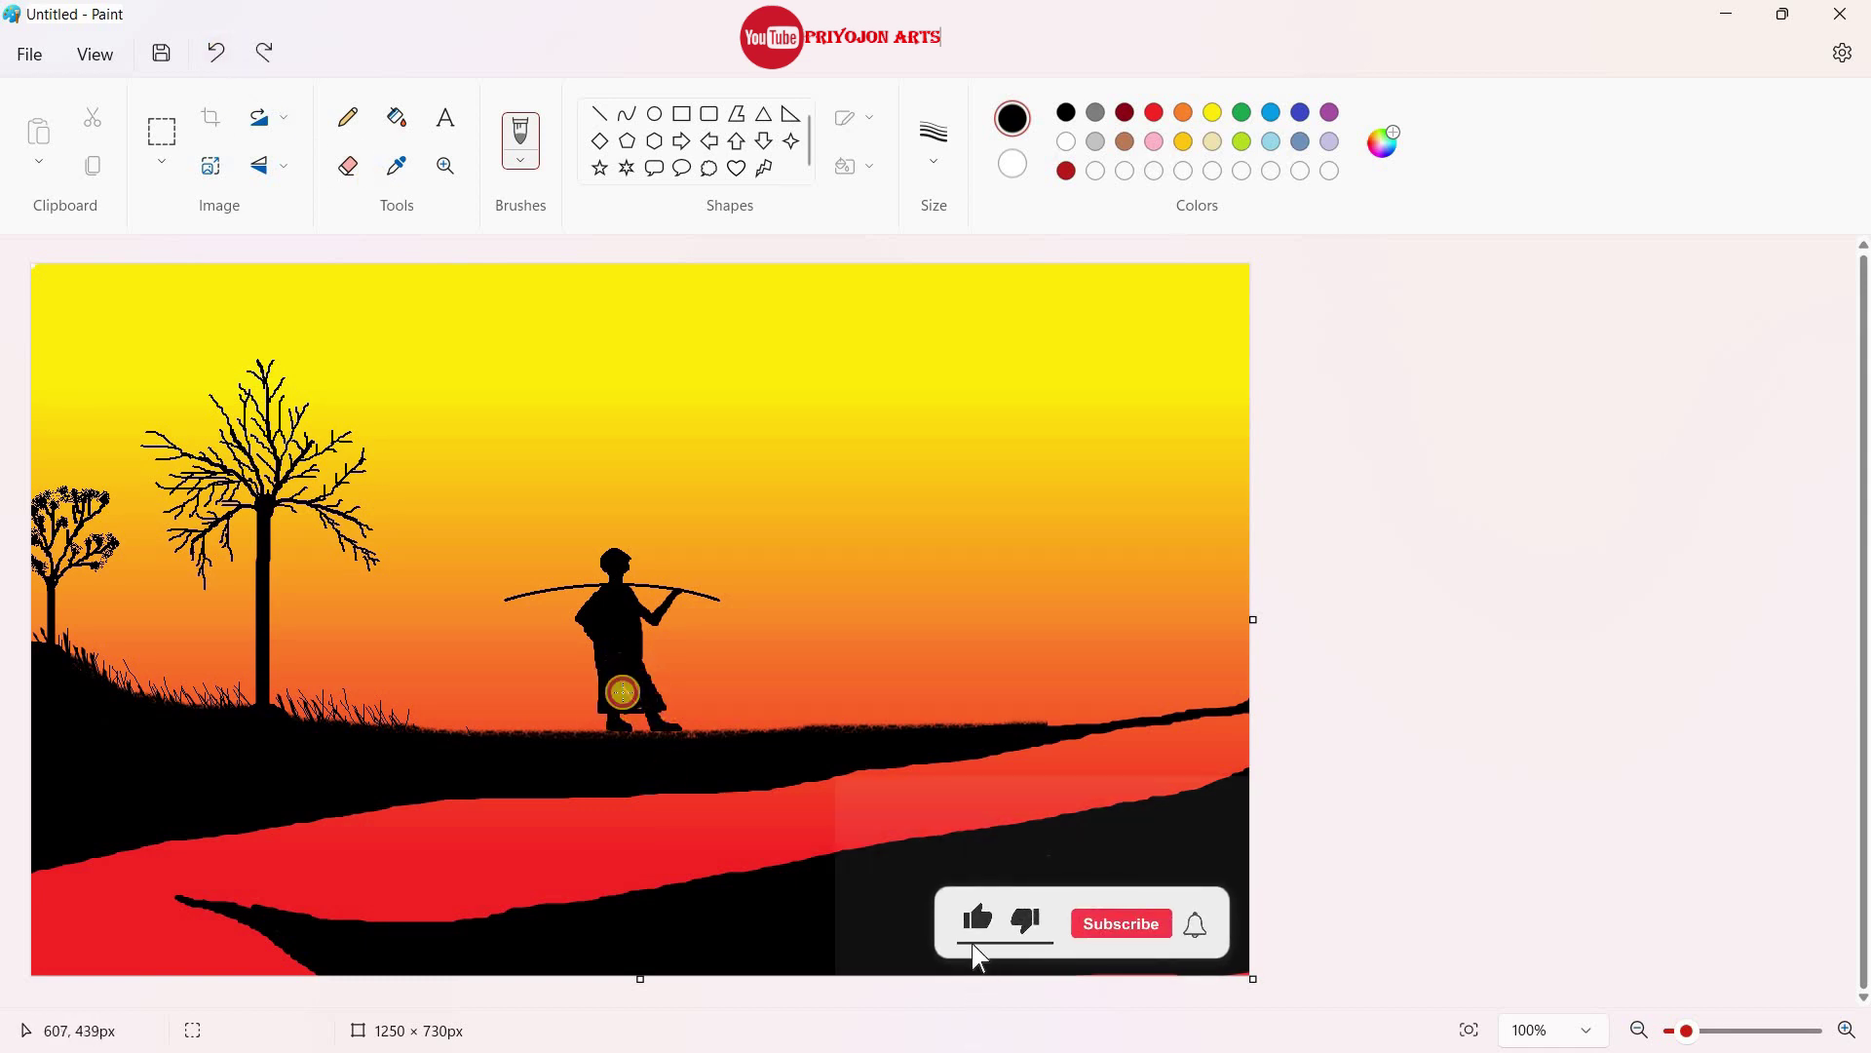
Widen the canvas to 1484 px and draw a bowl shape filled with black in the blank area
drag(1254, 620, 1479, 626)
click(599, 113)
mouse_move(1294, 619)
mouse_down()
mouse_move(1427, 619)
mouse_move(1315, 660)
mouse_move(1387, 698)
mouse_move(1370, 708)
mouse_up()
click(627, 114)
click(397, 117)
click(1357, 634)
Select the black bowl using a transparent selection and copy it
click(162, 162)
click(189, 363)
drag(1267, 550, 1328, 617)
drag(1420, 693, 1448, 712)
right_click(1412, 660)
click(1475, 276)
Paste a copy of the bowl and place it, scaled down, beneath the left end of the carrying pole
right_click(455, 610)
click(543, 280)
drag(151, 355, 542, 686)
drag(603, 758, 569, 730)
drag(510, 674, 539, 689)
drag(598, 743, 551, 679)
Paste another copy of the bowl and place it, scaled down, beneath the right end of the carrying pole
right_click(819, 534)
click(904, 645)
drag(142, 330, 760, 643)
drag(828, 735, 754, 686)
mouse_move(724, 659)
mouse_down()
mouse_move(772, 729)
mouse_move(723, 665)
mouse_up()
drag(772, 728, 772, 734)
drag(725, 669, 723, 666)
Draw three straight black lines hanging the left bowl from the pole's left end
click(600, 114)
drag(514, 598, 480, 660)
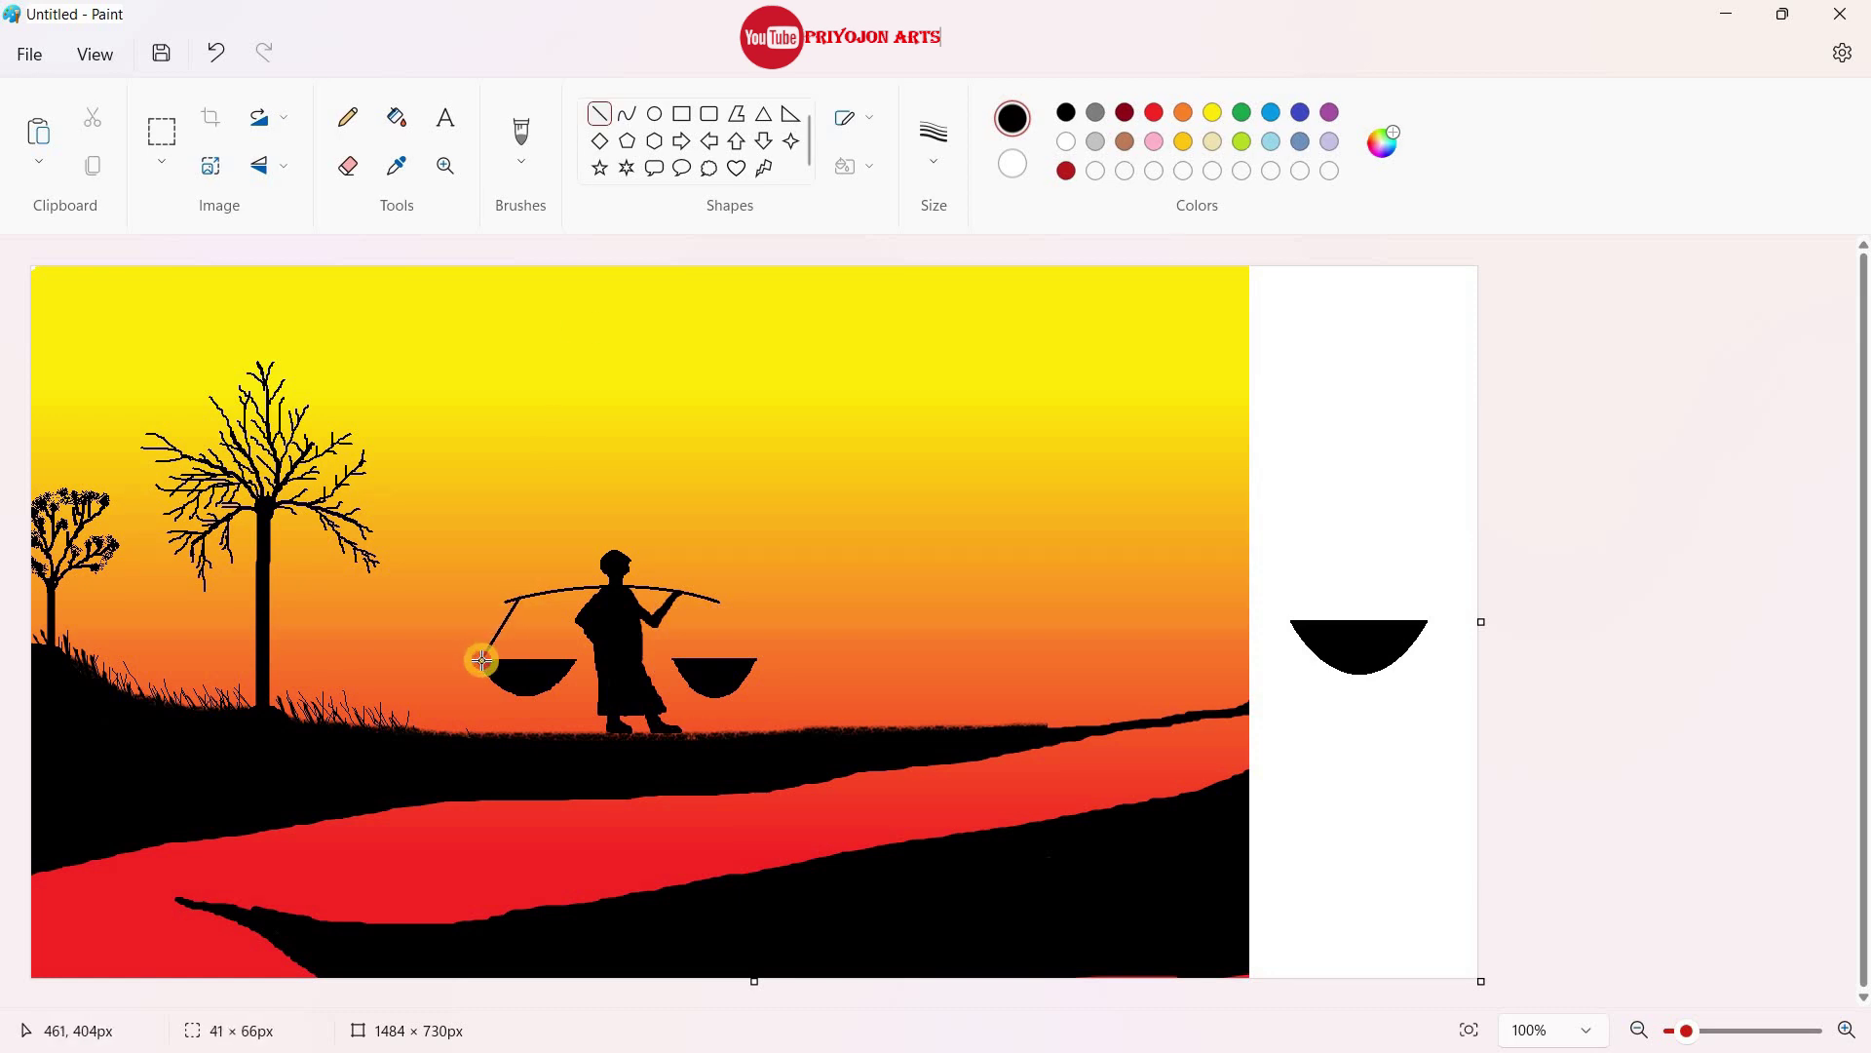
drag(515, 598, 569, 661)
click(599, 117)
drag(516, 599, 530, 663)
Draw three straight black lines hanging the right bowl from the pole and trim the canvas back to 1250 px wide
click(609, 118)
drag(710, 597, 676, 662)
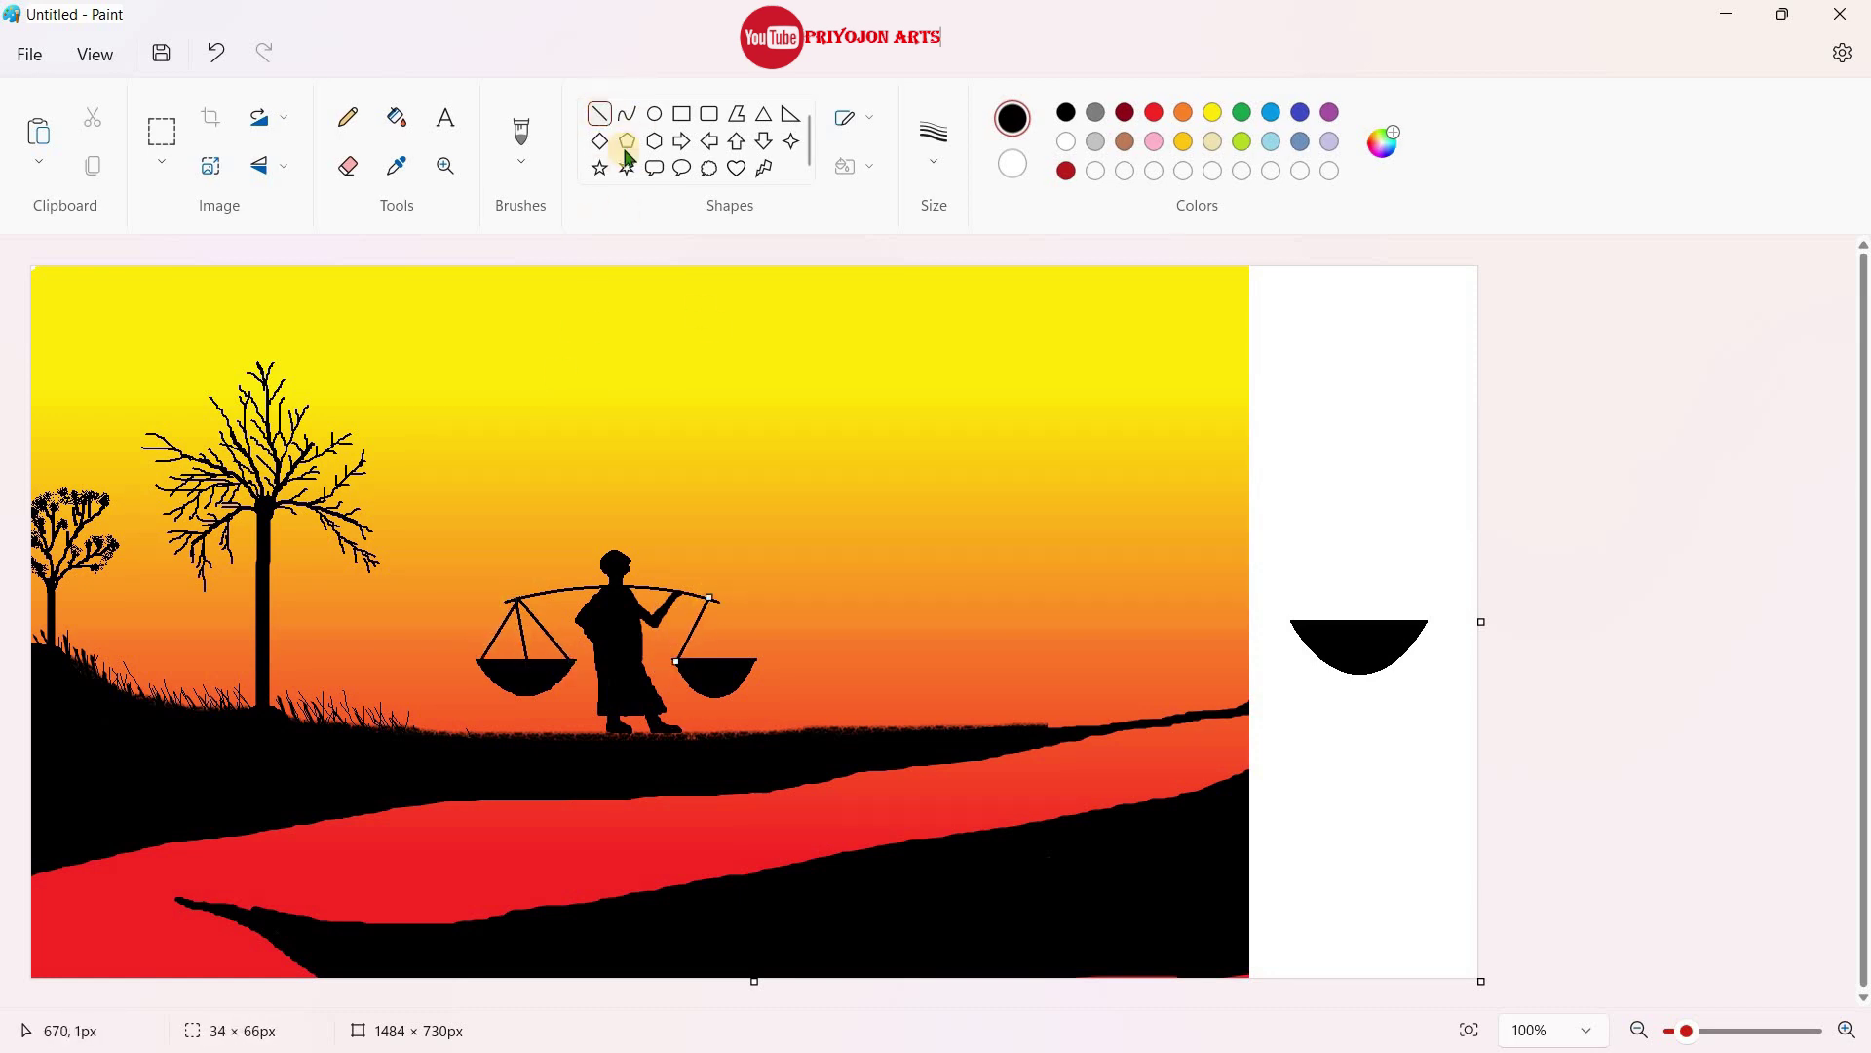
drag(711, 598, 743, 660)
click(600, 114)
drag(707, 599, 714, 660)
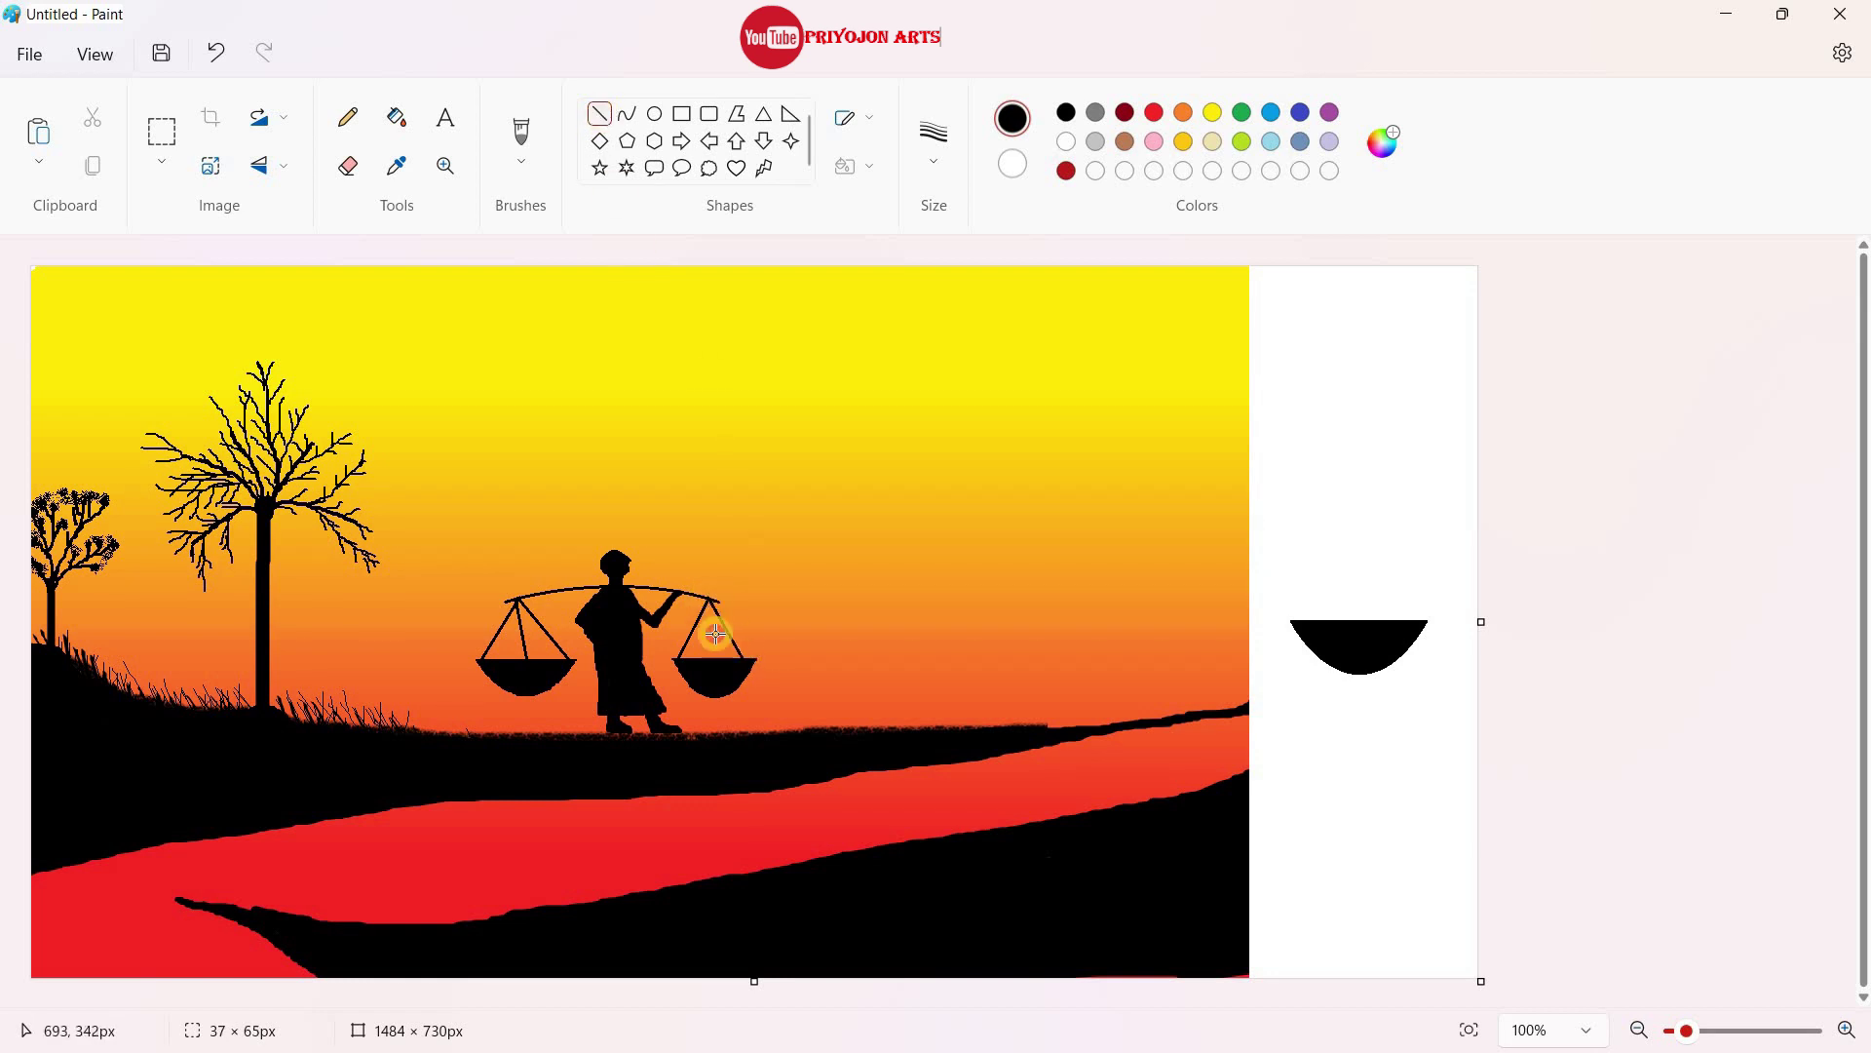
drag(1477, 623, 1251, 656)
Draw a circular sun about 155 × 155 px in the upper-right sky with no outline and a textured orange fill
click(654, 114)
click(853, 118)
click(877, 176)
click(856, 166)
click(891, 337)
click(1012, 159)
click(1183, 113)
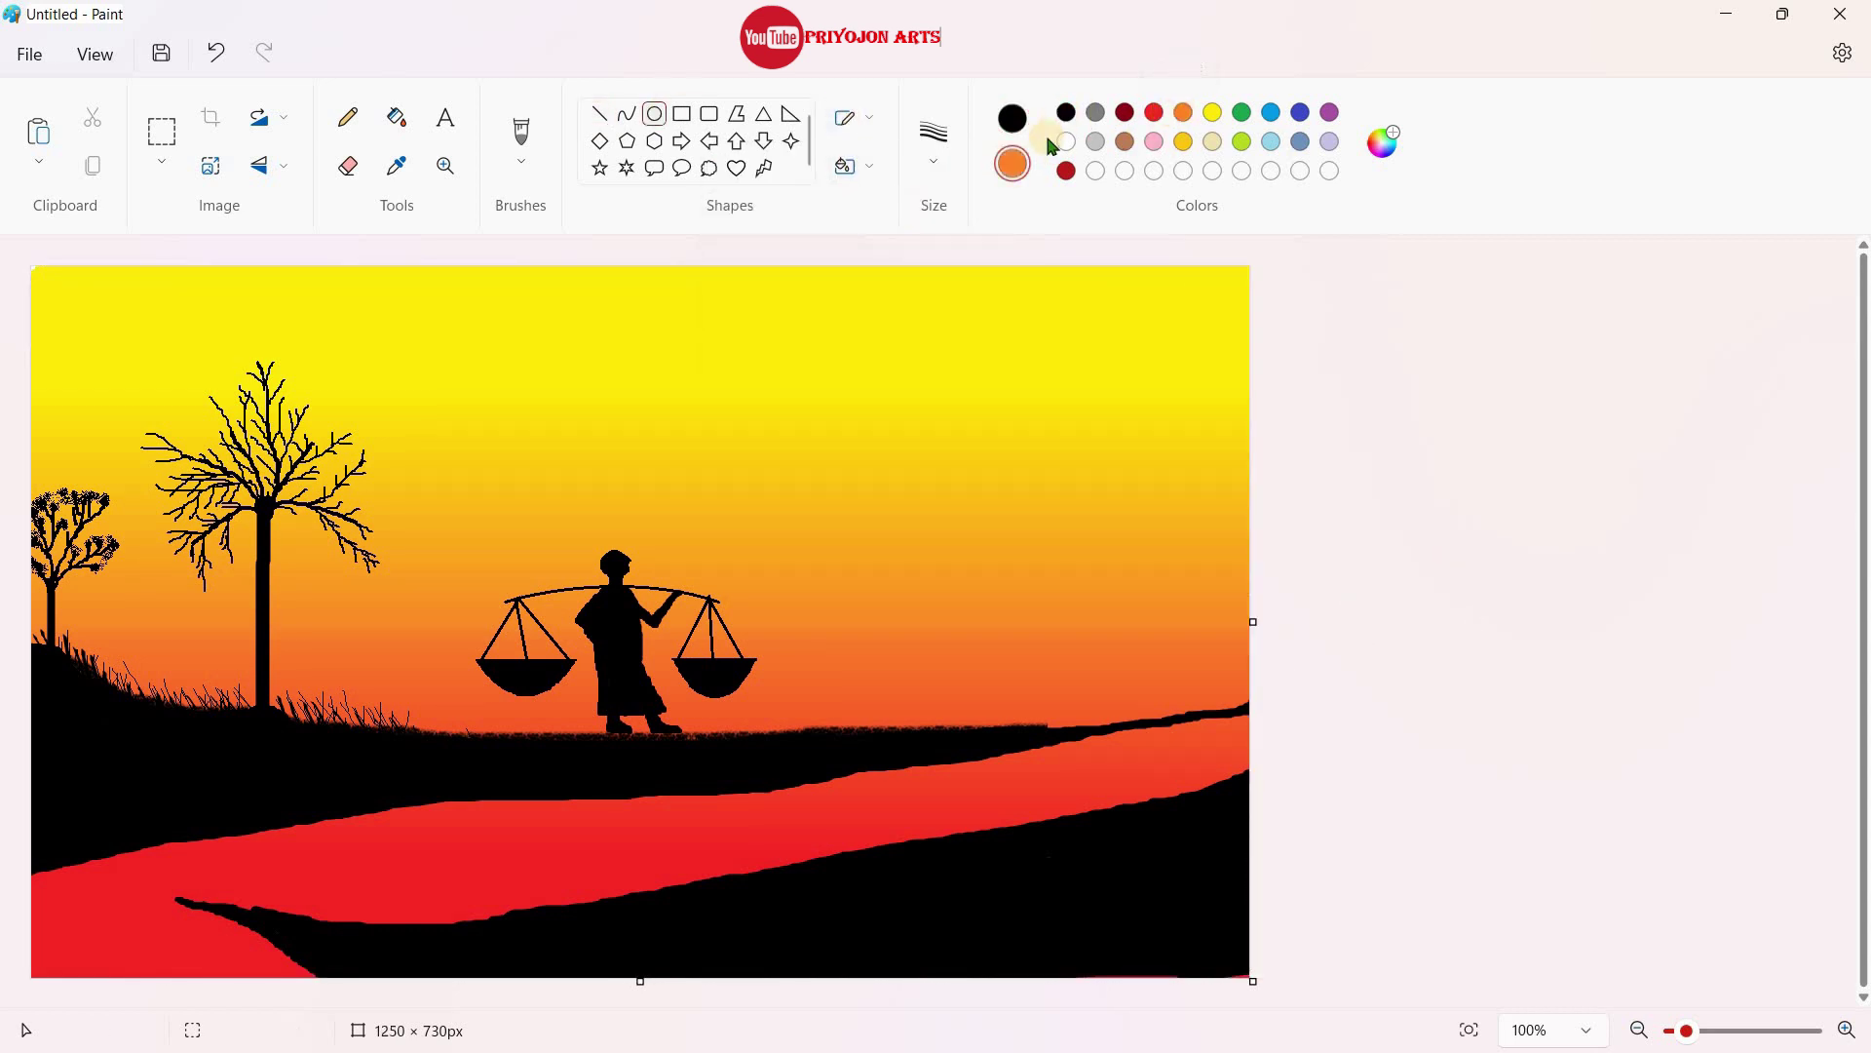
mouse_move(1021, 449)
mouse_down()
mouse_move(1103, 535)
mouse_move(1077, 378)
mouse_move(1108, 366)
mouse_up()
Draw four small black birds in the sky left of the sun and paint over the bank's edge at the figure's feet
click(521, 161)
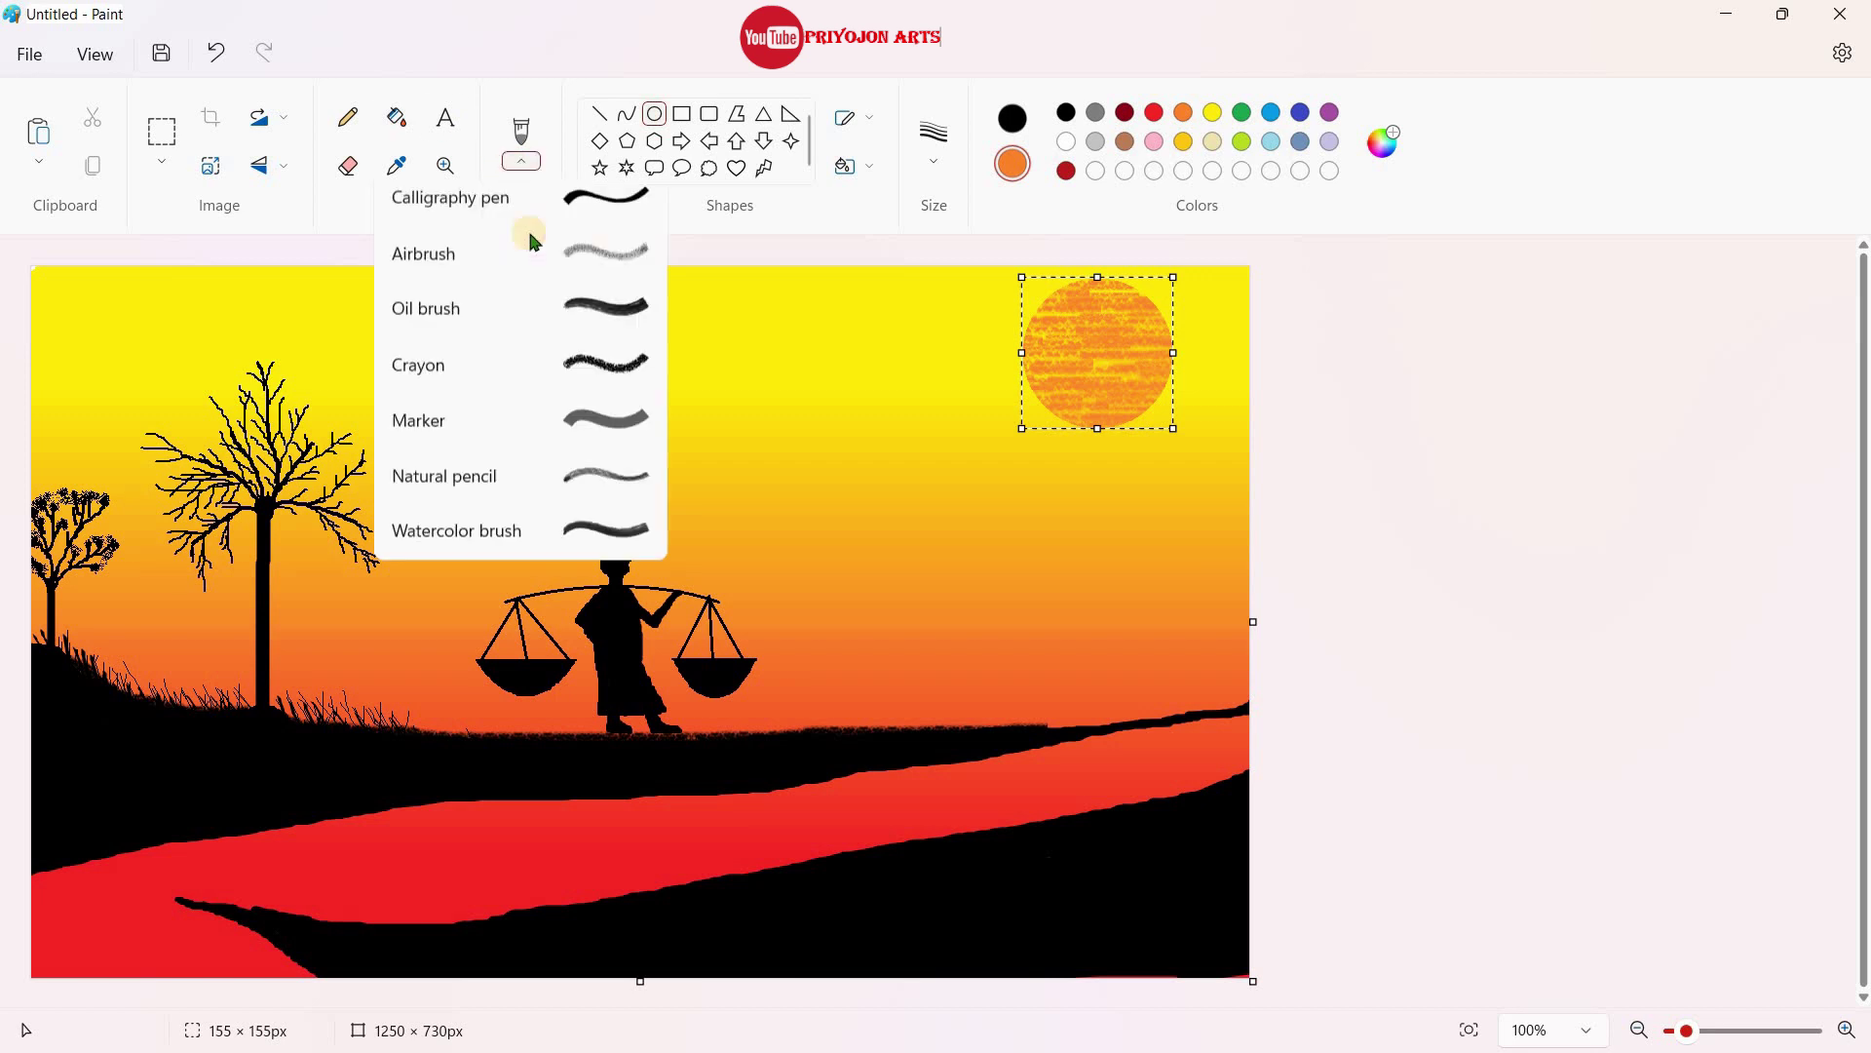
click(543, 291)
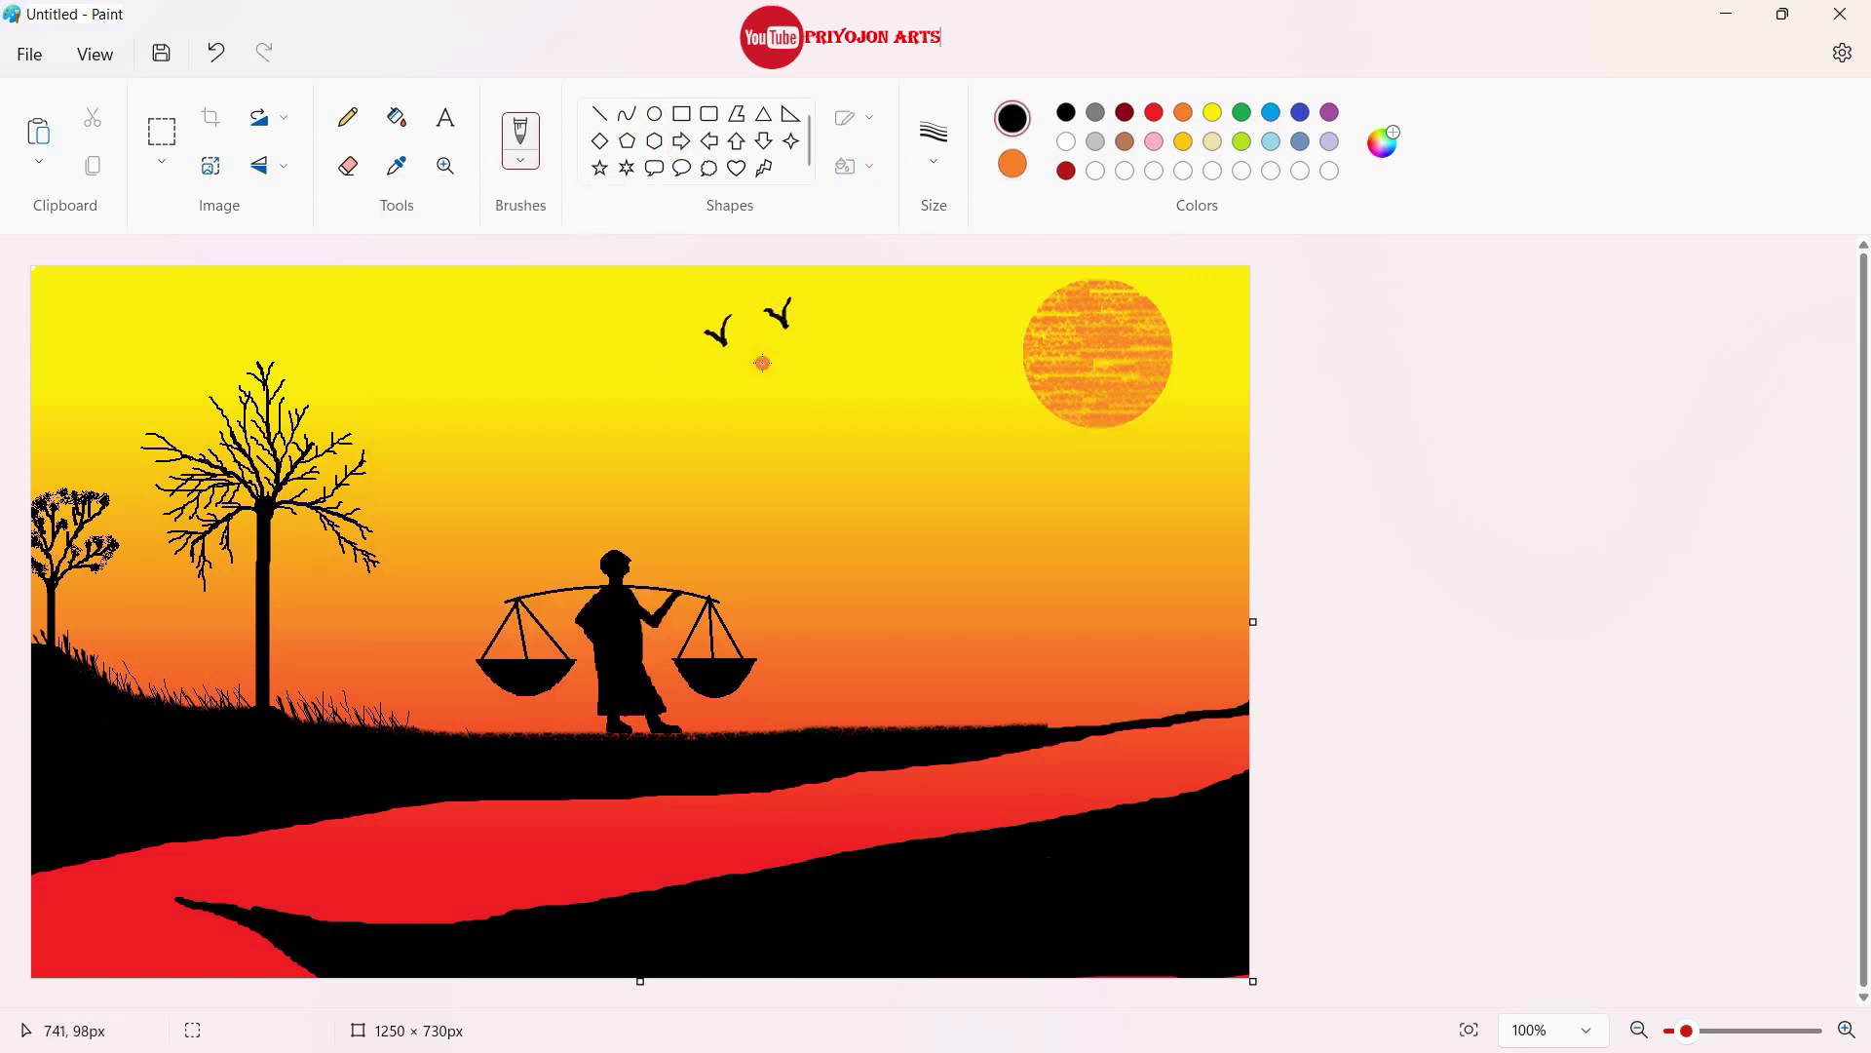
click(527, 174)
click(546, 426)
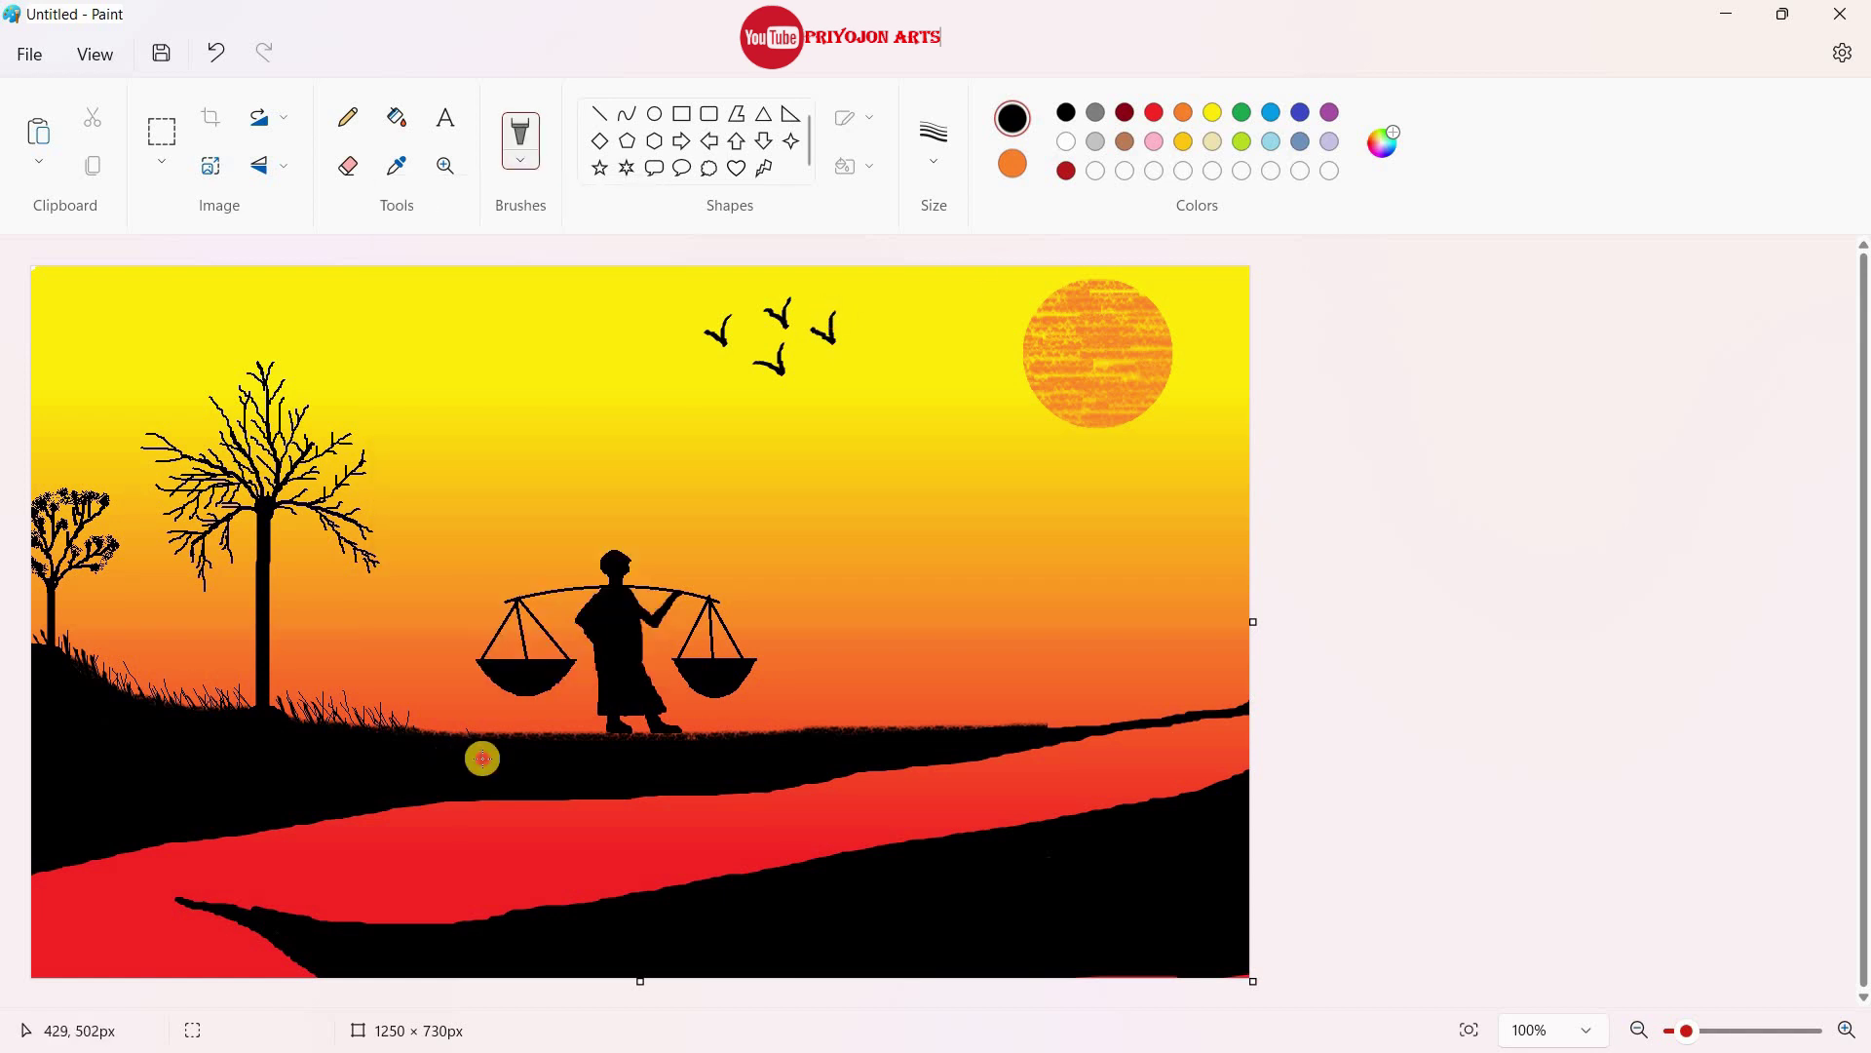
mouse_move(681, 733)
mouse_down()
mouse_move(592, 734)
mouse_move(804, 742)
mouse_up()
Frame the whole picture with a thick black rectangle outline of about 1246 × 726 px
click(681, 113)
drag(33, 269, 1249, 978)
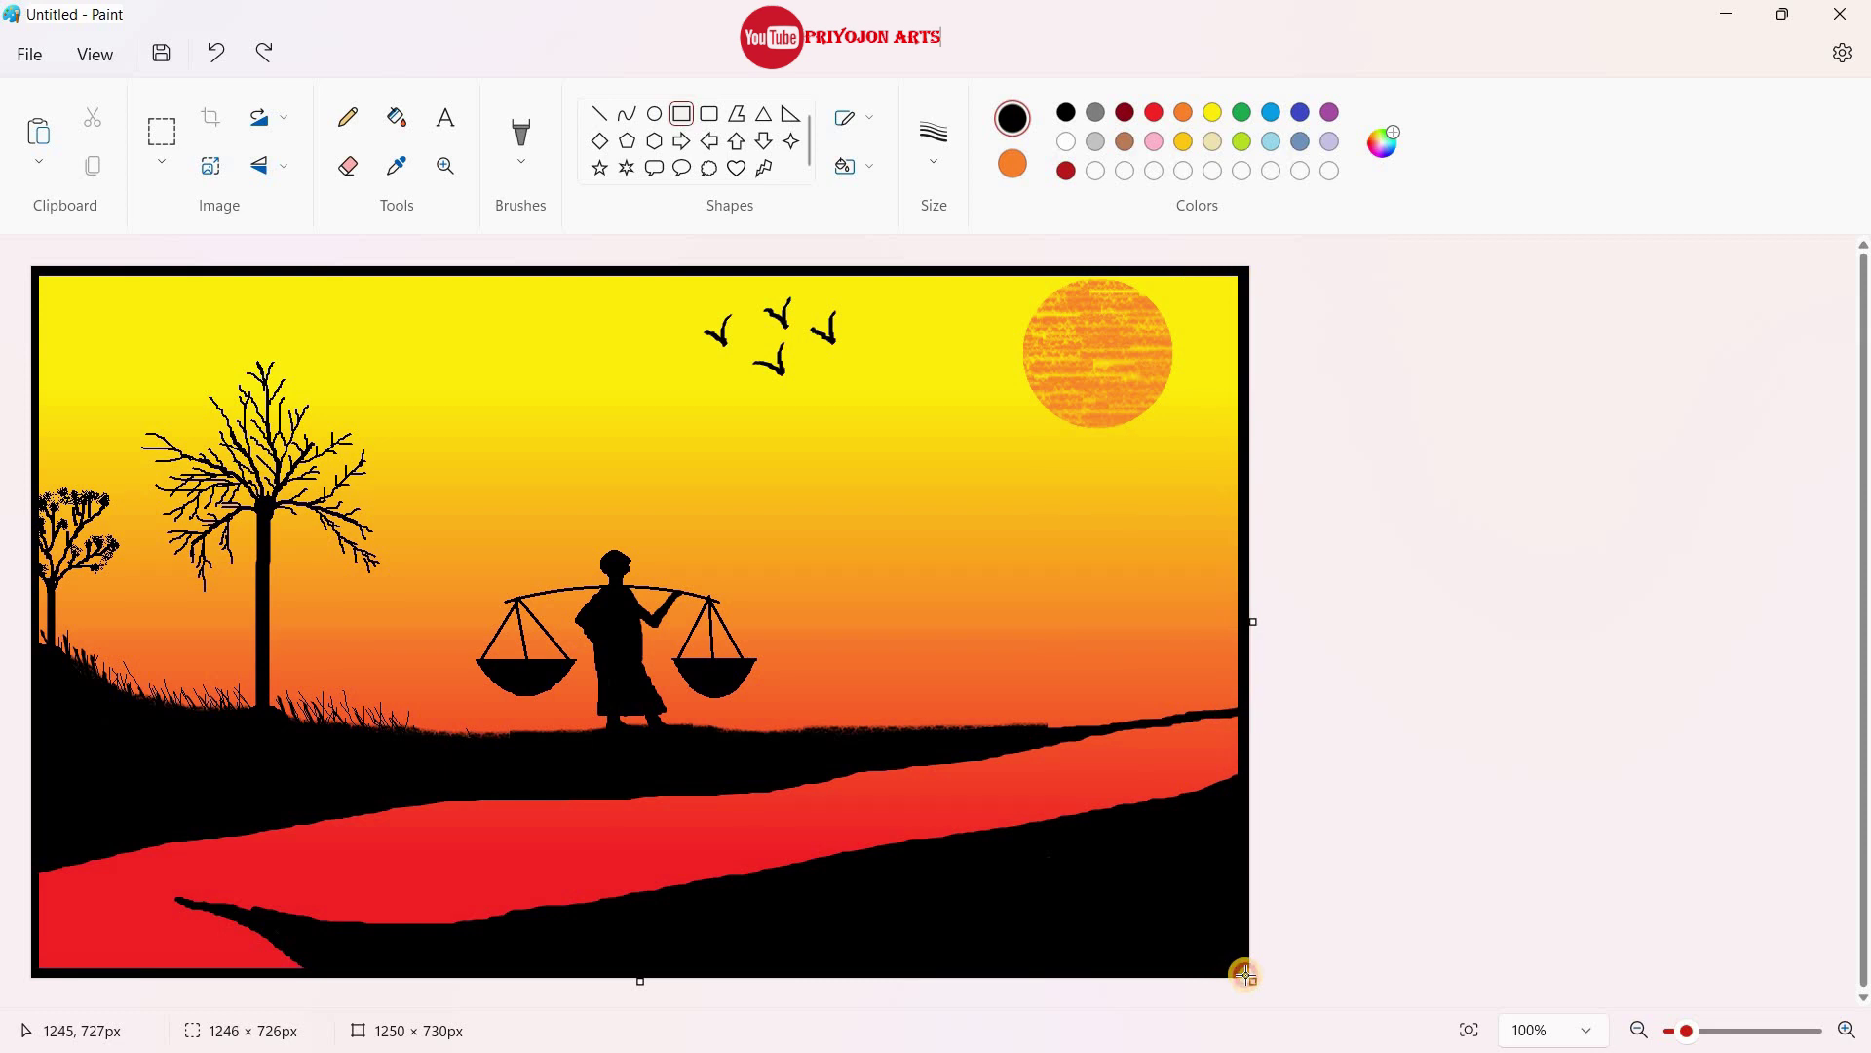